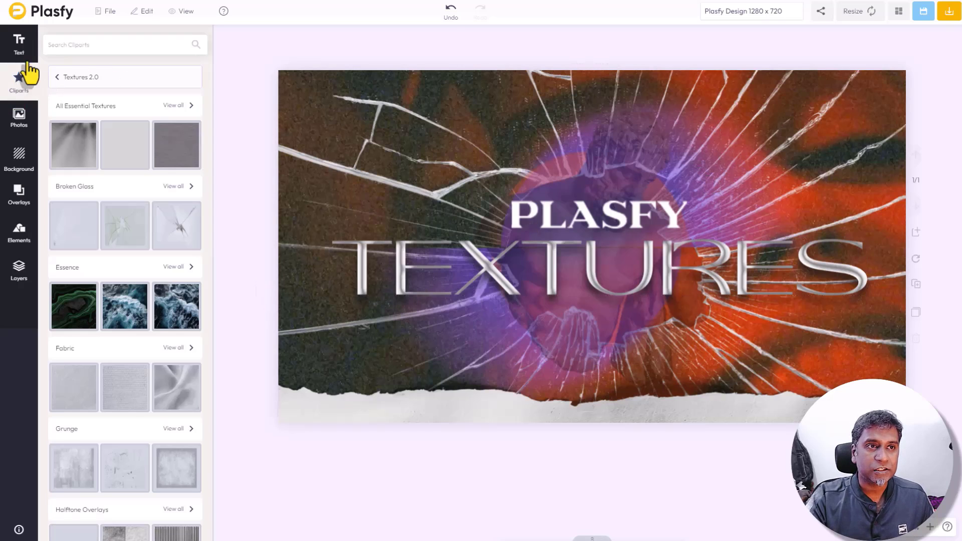
Browse the text options and the Textures 2.0 clipart collection
left_click(18, 45)
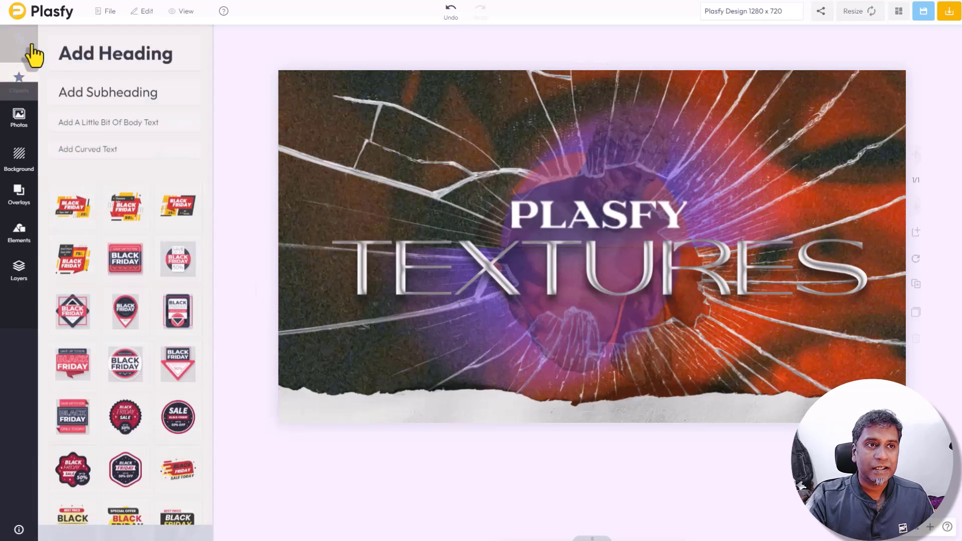
left_click(18, 83)
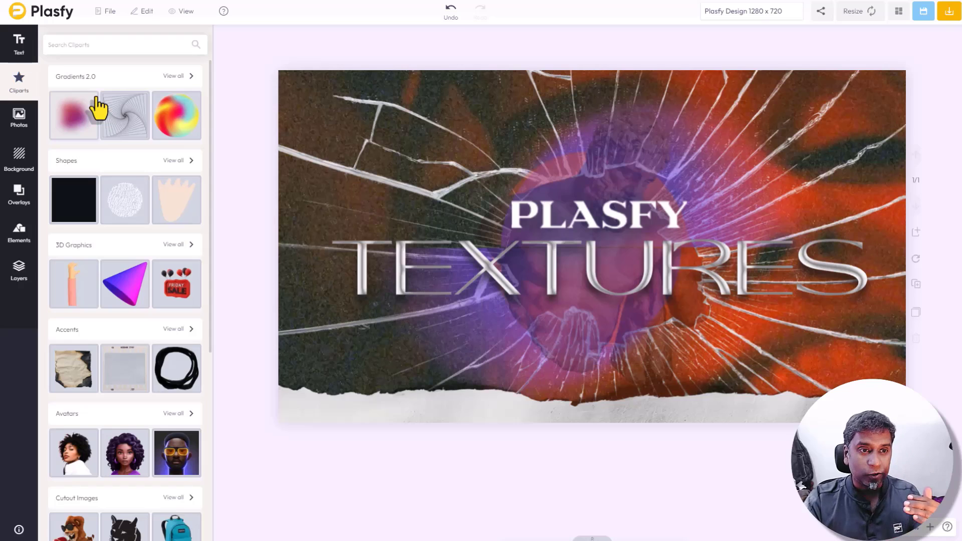
scroll(100, 226, "down", 5)
scroll(100, 225, "down", 2)
scroll(100, 225, "down", 4)
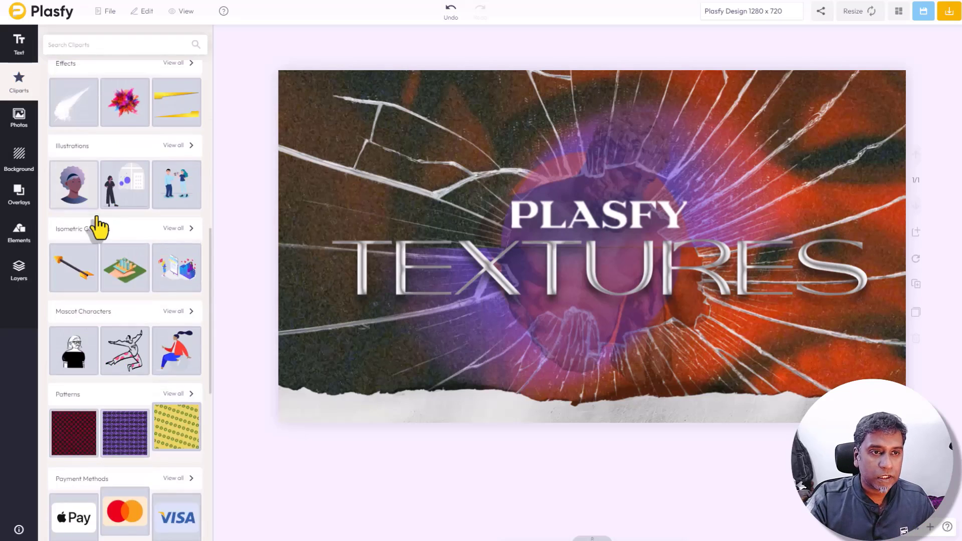
scroll(100, 225, "down", 4)
scroll(100, 227, "down", 4)
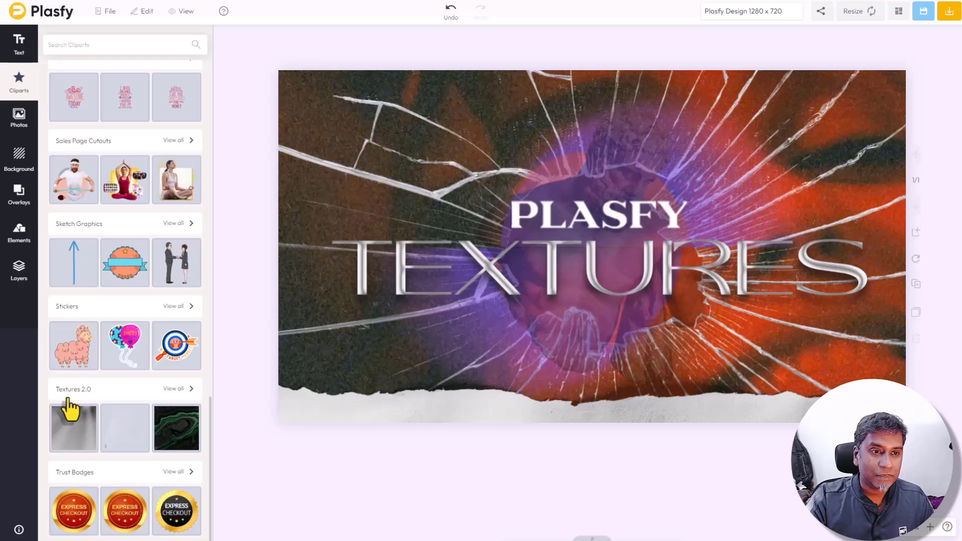
left_click(174, 392)
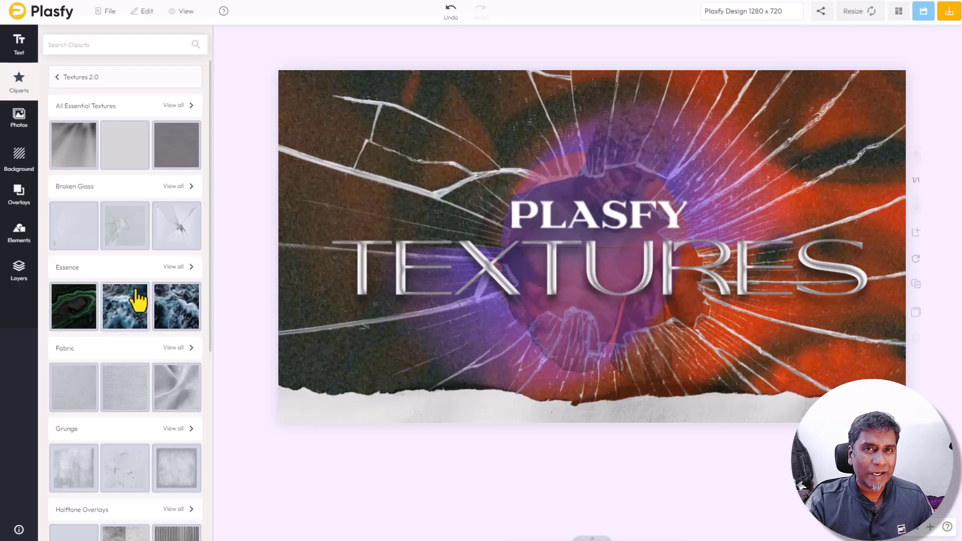
scroll(137, 301, "down", 4)
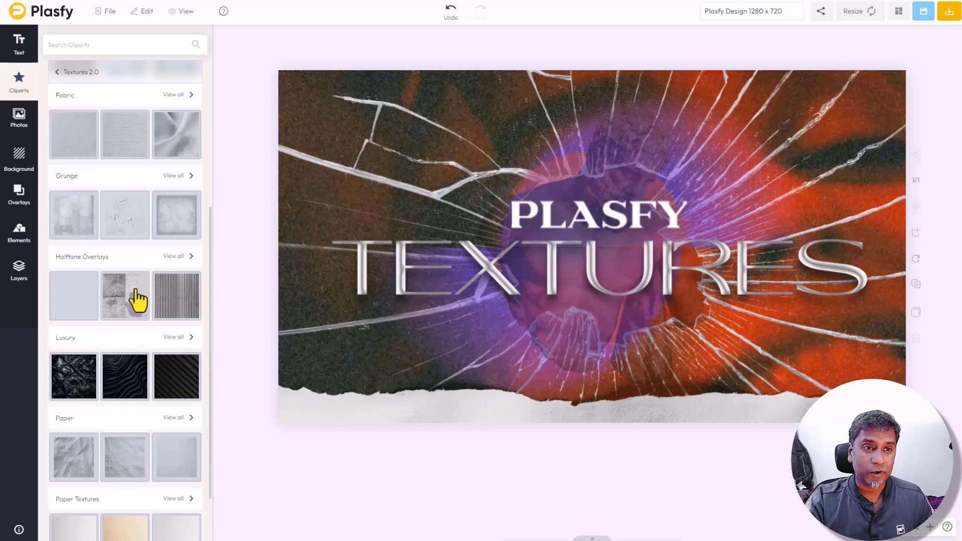
scroll(138, 300, "down", 4)
scroll(137, 301, "down", 4)
scroll(136, 300, "down", 4)
scroll(136, 300, "down", 4)
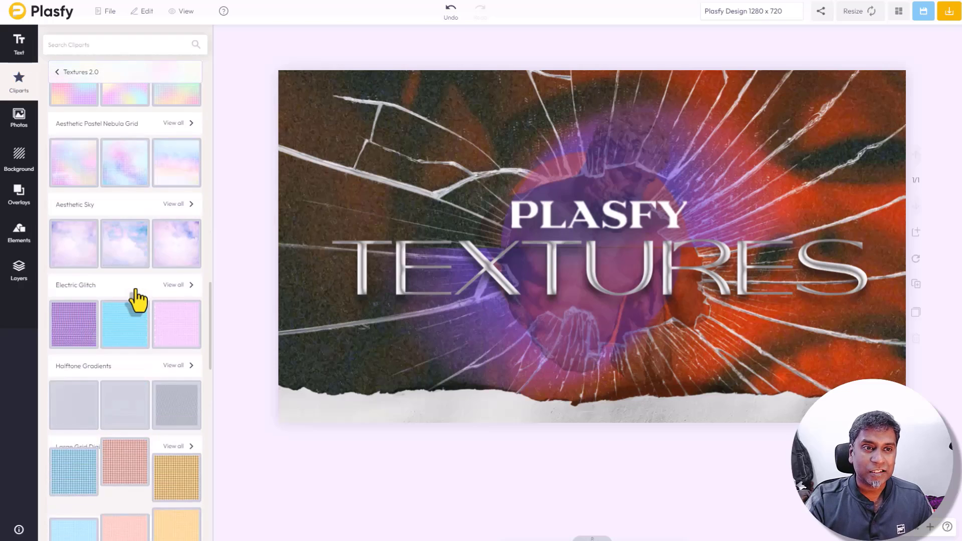
scroll(136, 300, "down", 4)
scroll(137, 300, "down", 4)
scroll(137, 300, "down", 4)
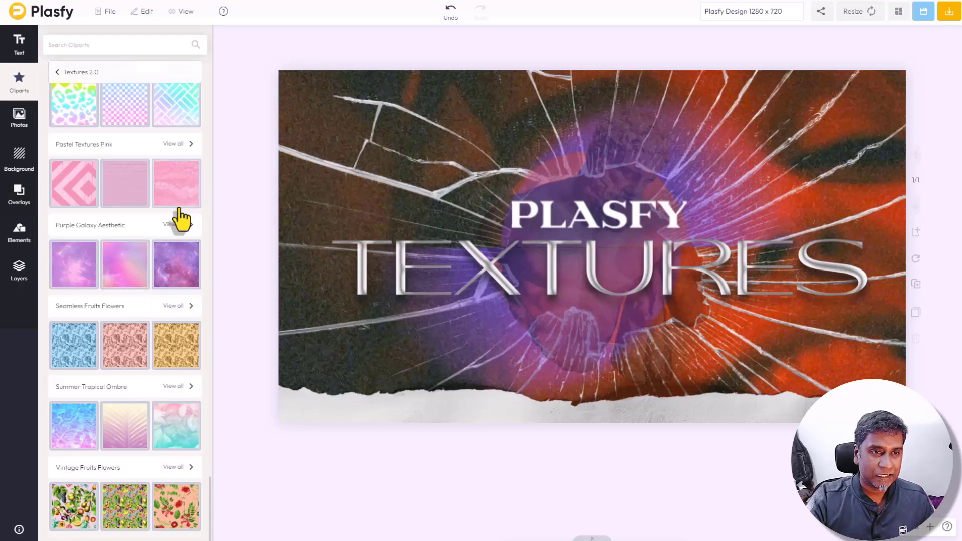
scroll(183, 218, "up", 5)
scroll(183, 218, "up", 5)
scroll(183, 219, "up", 5)
scroll(182, 219, "up", 5)
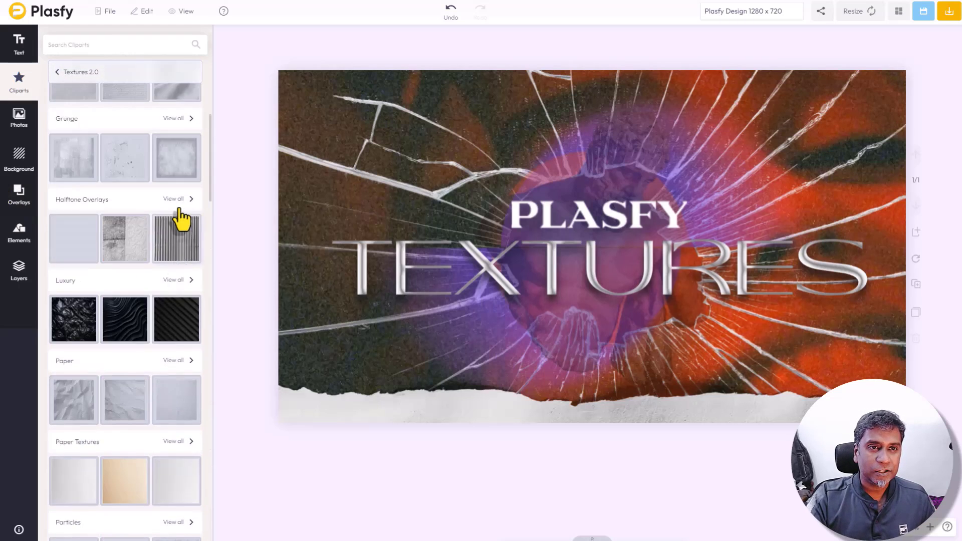
scroll(183, 219, "up", 3)
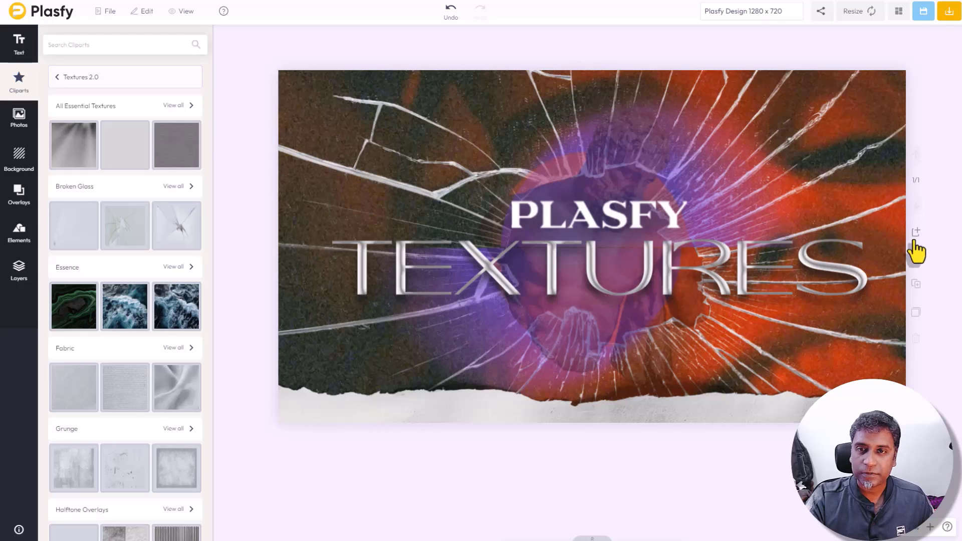
Hide the Glass Broken, Gradient 2.0 and Paper Ripped overlays, keeping Double Fantasy visible
left_click(19, 271)
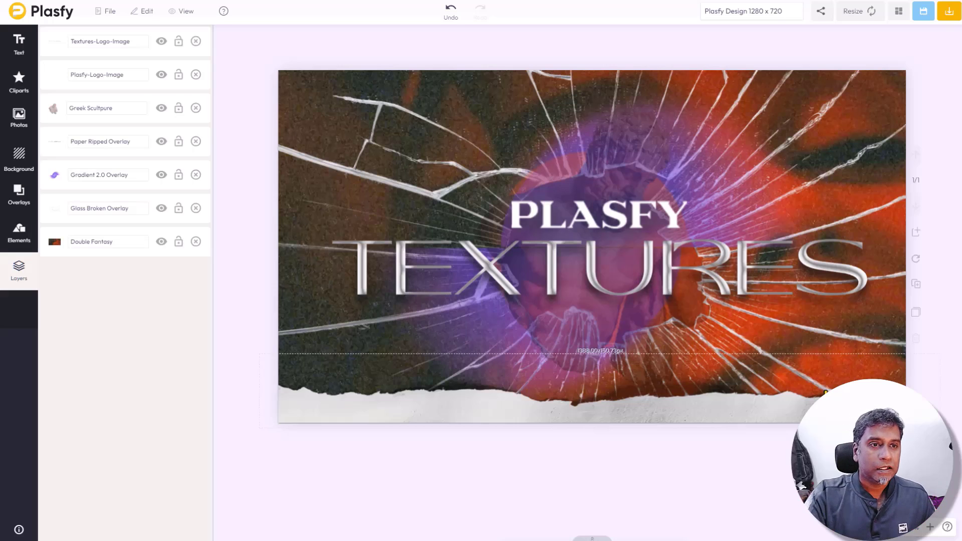
left_click(161, 241)
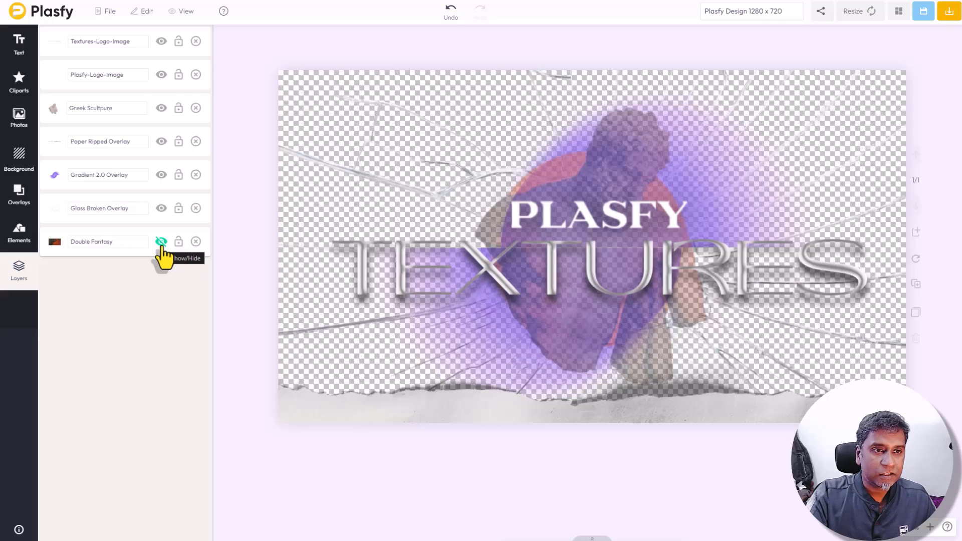
left_click(161, 241)
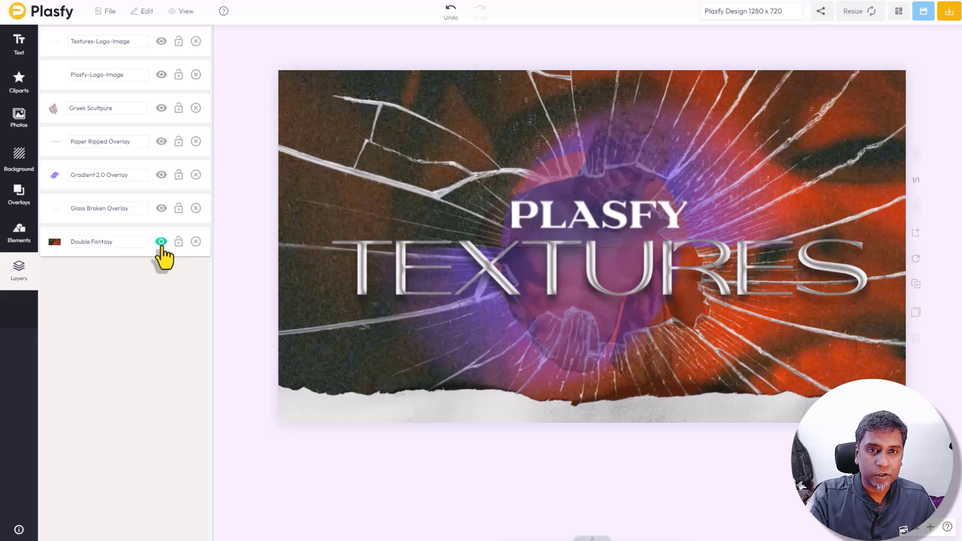
left_click(161, 209)
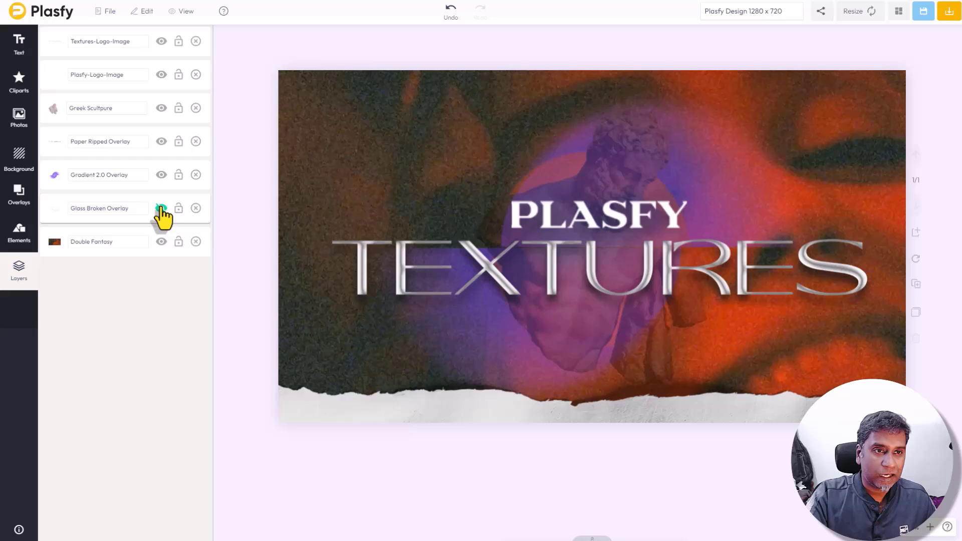
left_click(160, 175)
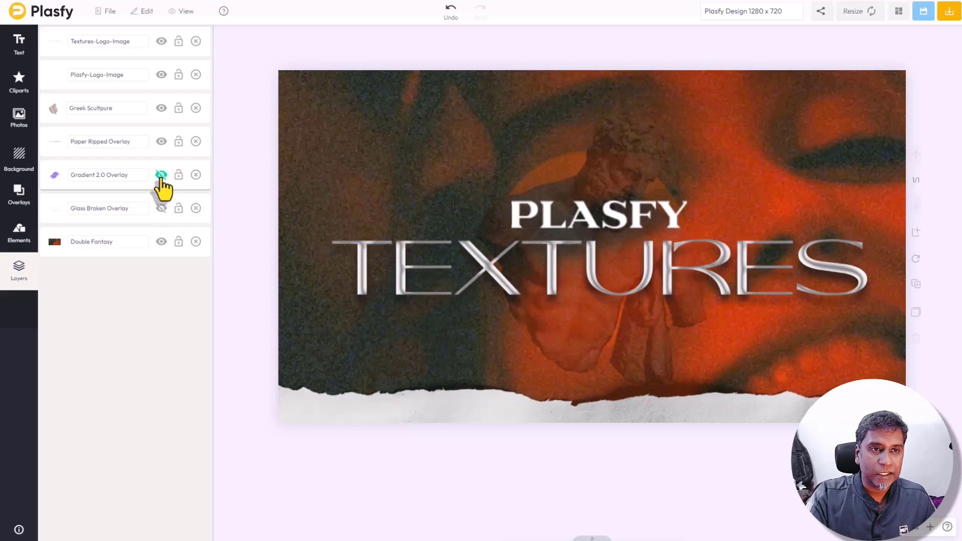
left_click(161, 141)
left_click(160, 142)
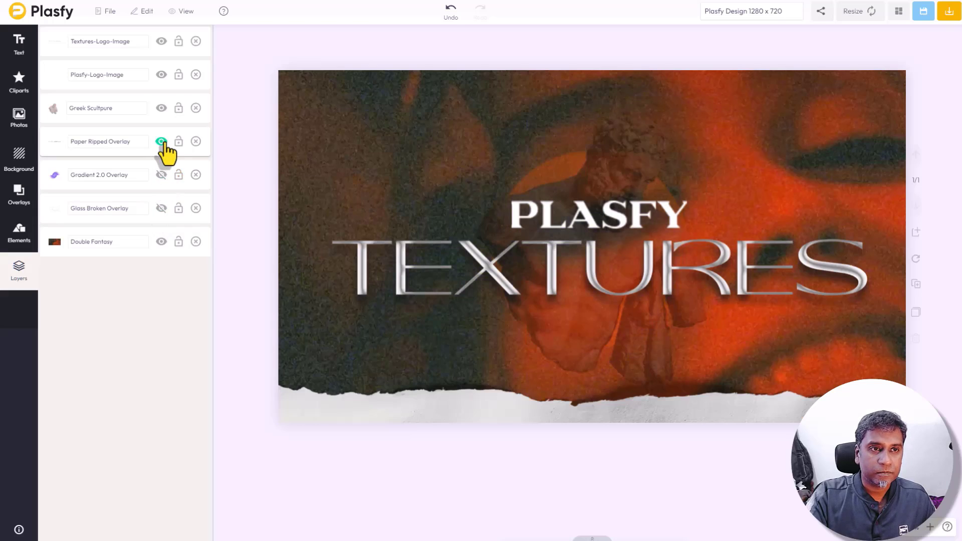
left_click(161, 141)
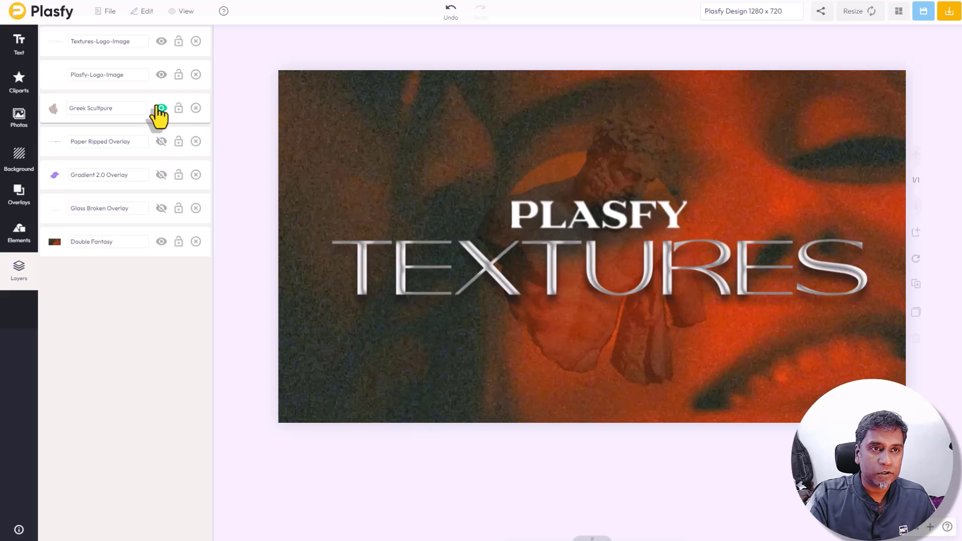
Hide the Greek Sculpture layer, leaving the PLASFY and TEXTURES logos visible
left_click(153, 109)
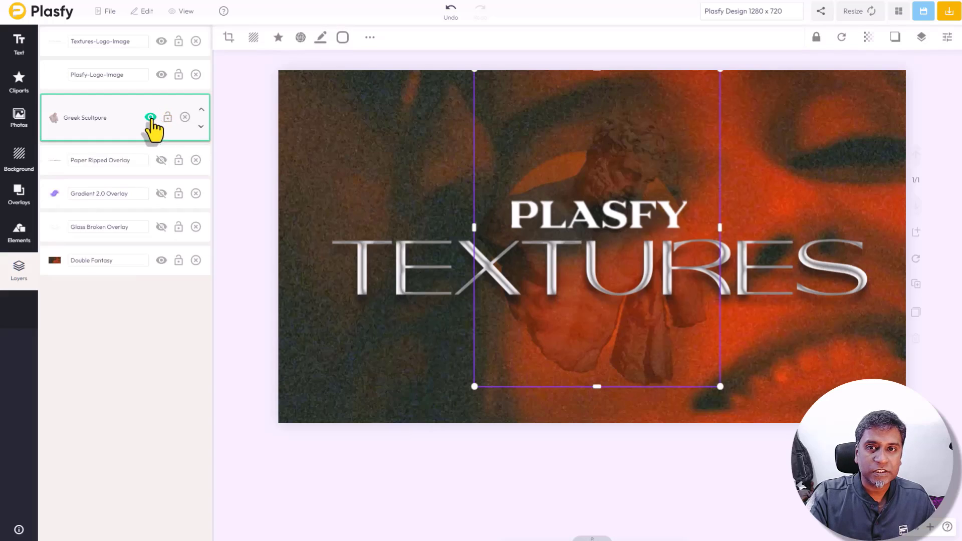
left_click(152, 118)
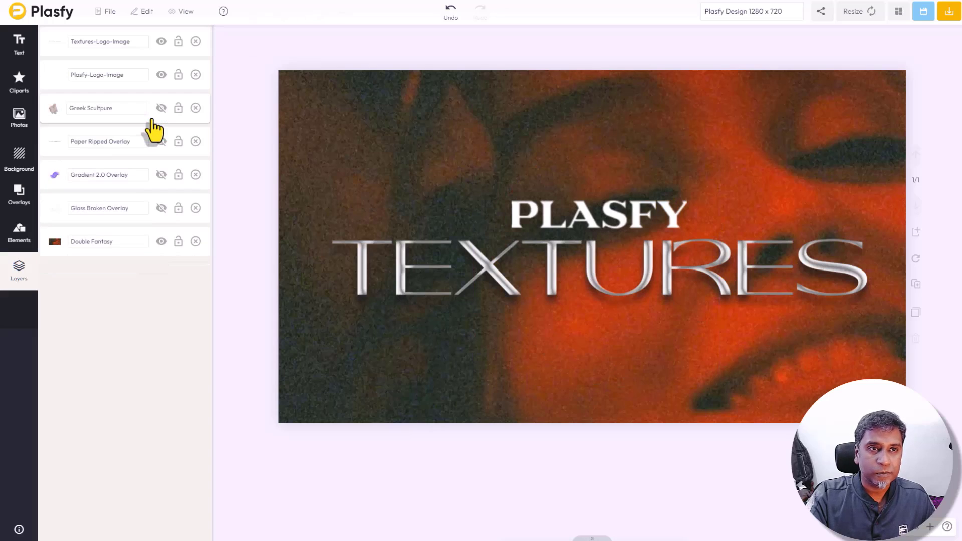
left_click(161, 74)
left_click(161, 41)
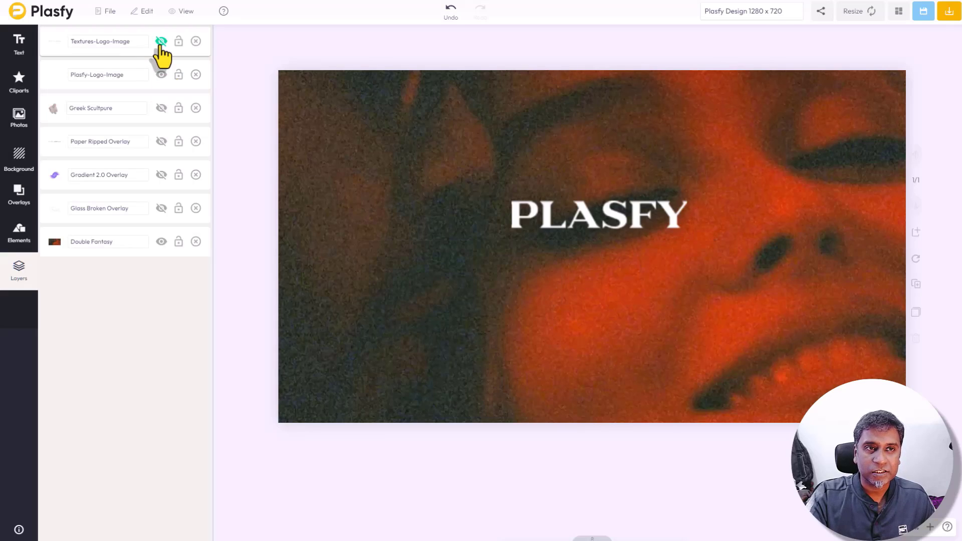
left_click(162, 41)
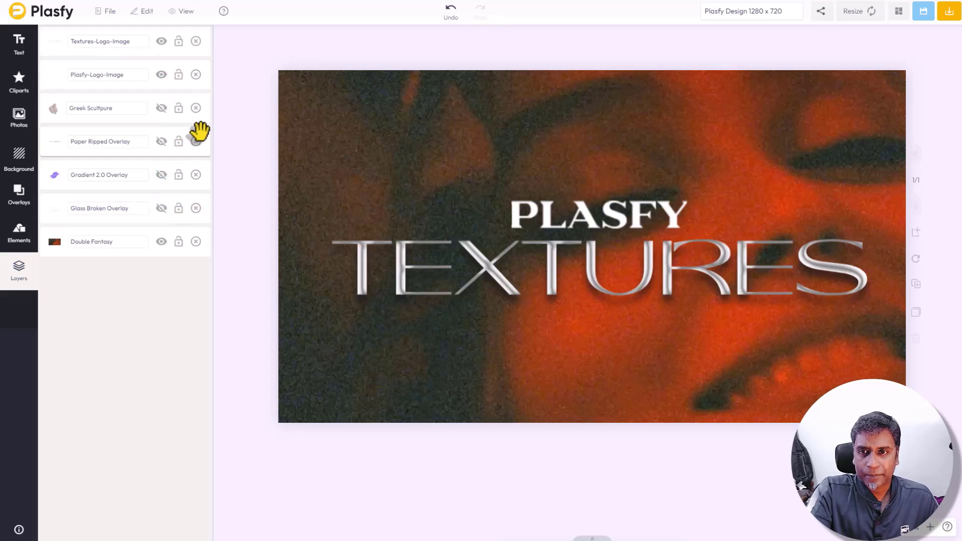
Re-show the broken glass, purple gradient, torn paper and Greek Sculpture layers
left_click(161, 241)
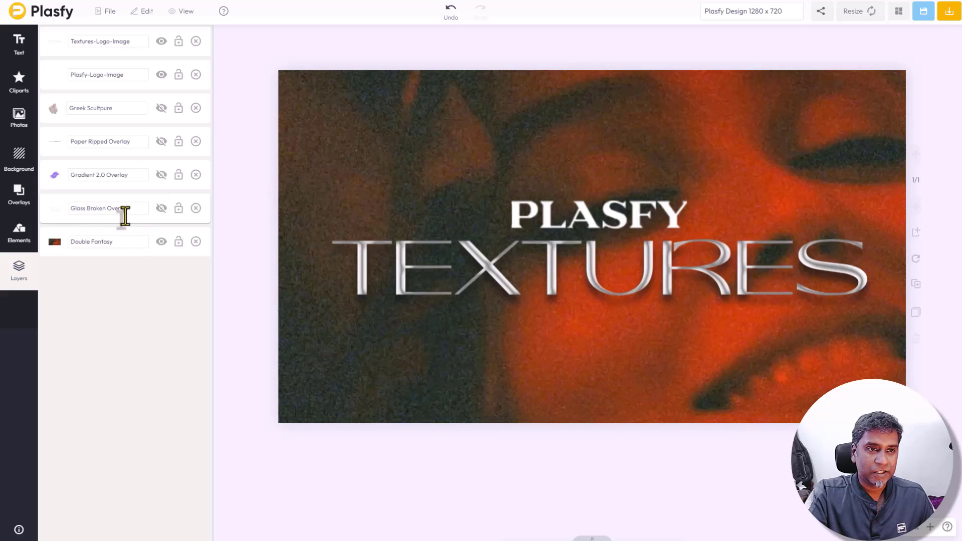
left_click(161, 209)
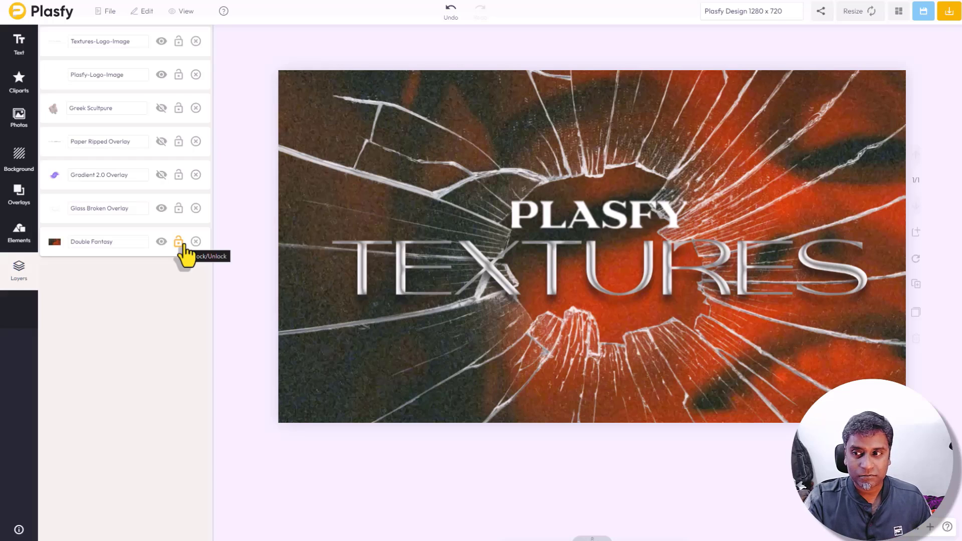
left_click(161, 175)
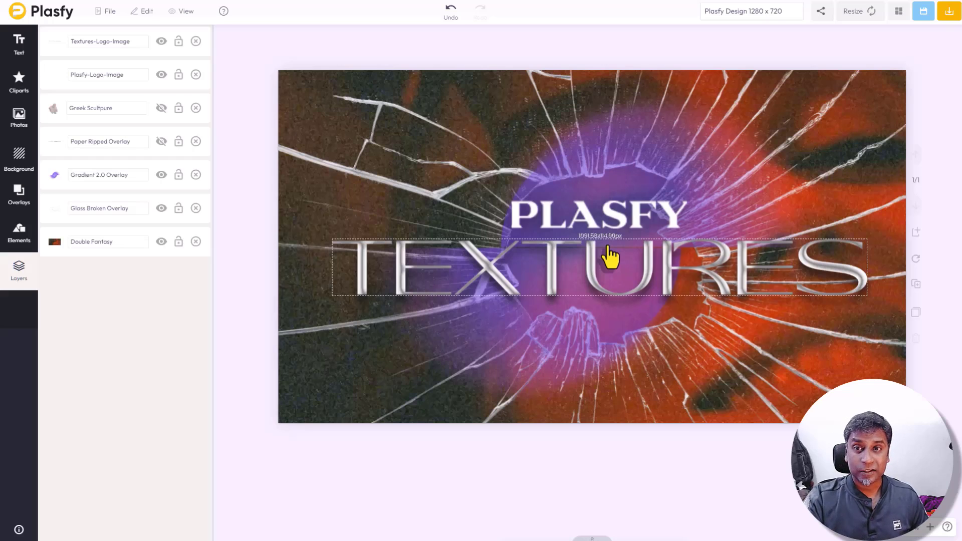
left_click(161, 141)
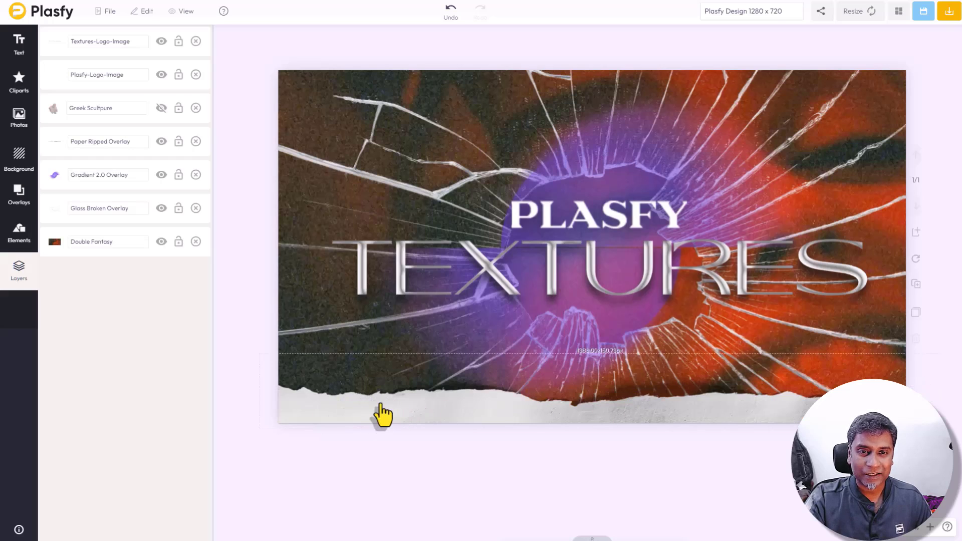
left_click(162, 109)
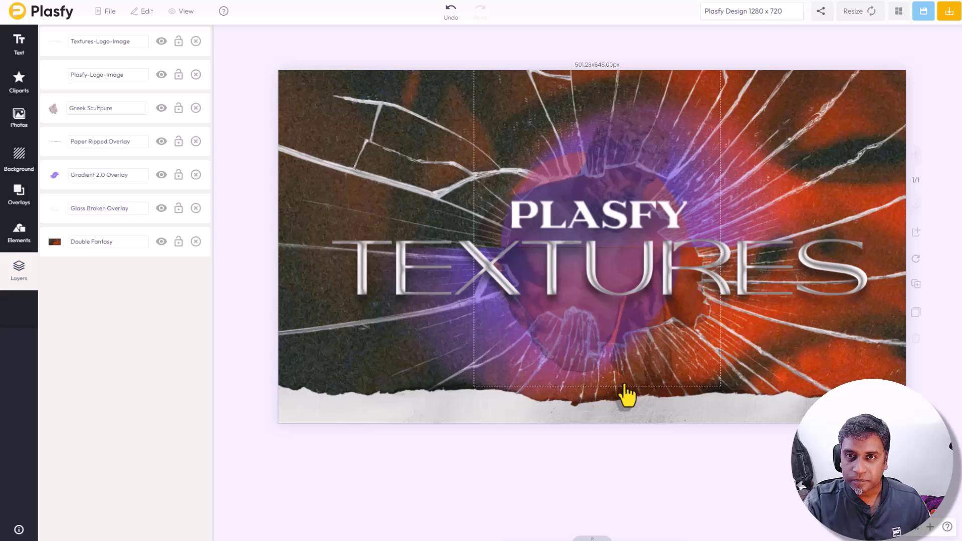
Set the Greek sculpture image's opacity to 80 in the image effects panel
left_click(539, 133)
left_click(301, 37)
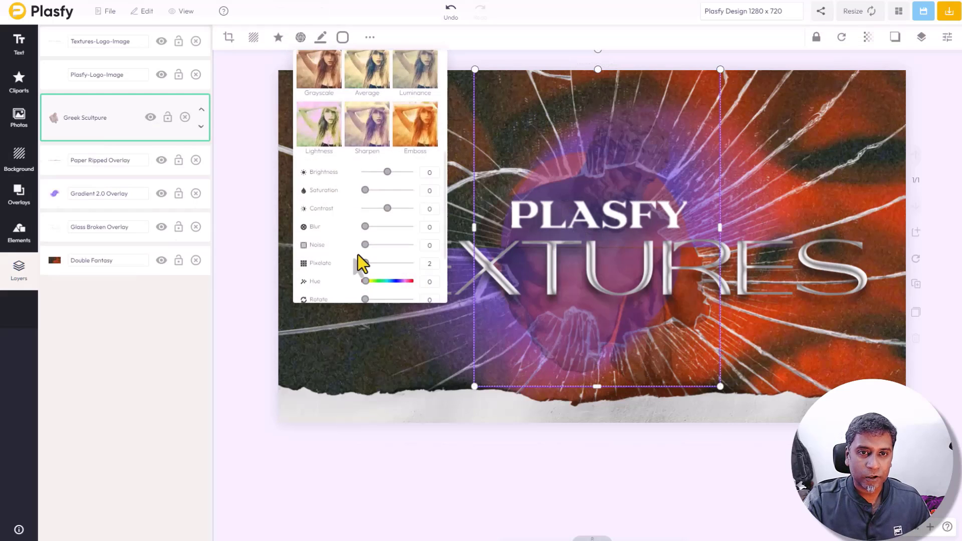
scroll(358, 255, "down", 3)
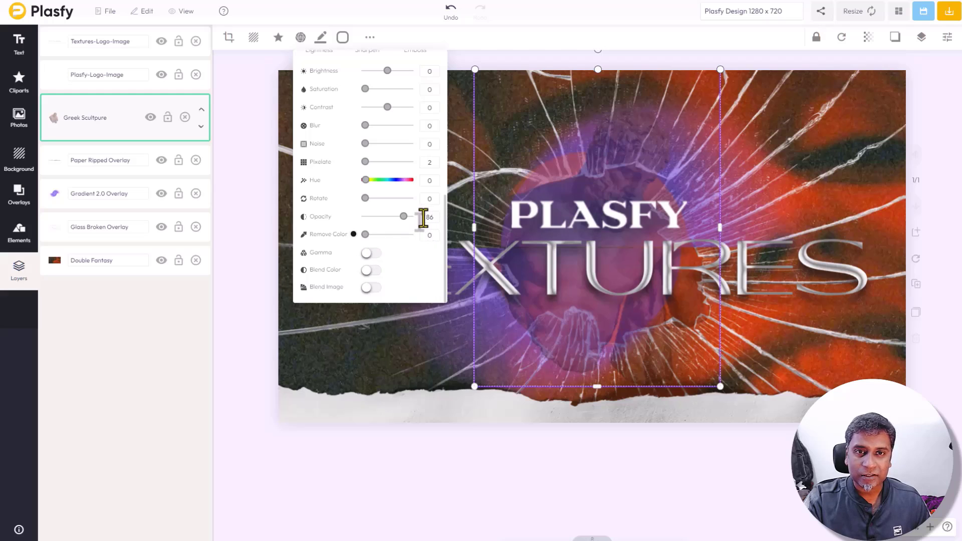
left_click_drag(404, 216, 412, 217)
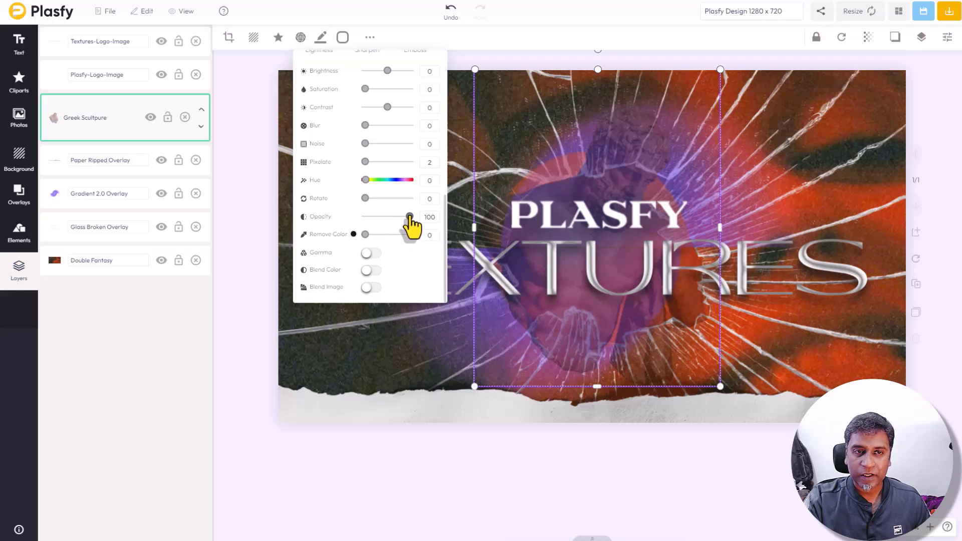
left_click_drag(411, 217, 405, 218)
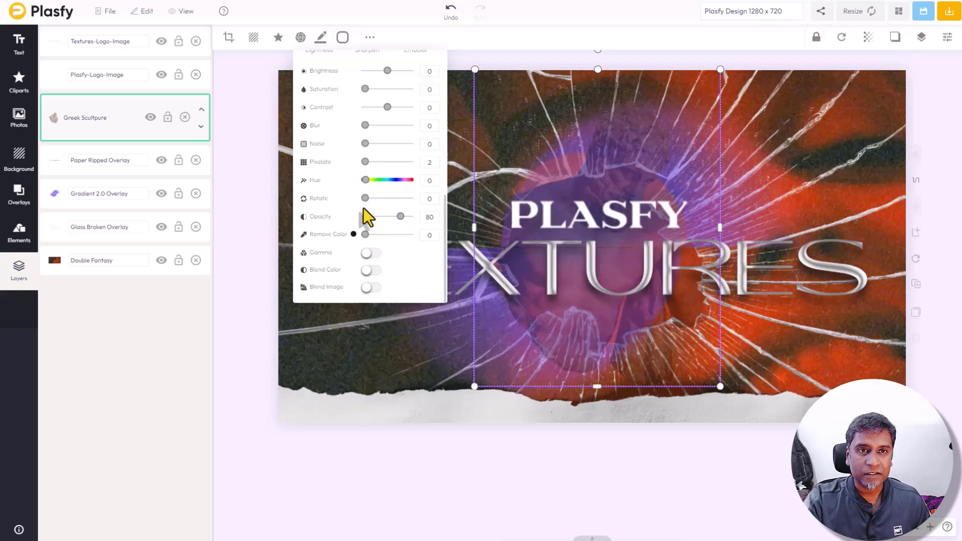
scroll(362, 208, "up", 2)
mouse_move(365, 140)
left_mouse_down()
mouse_move(413, 140)
mouse_move(364, 140)
left_mouse_up()
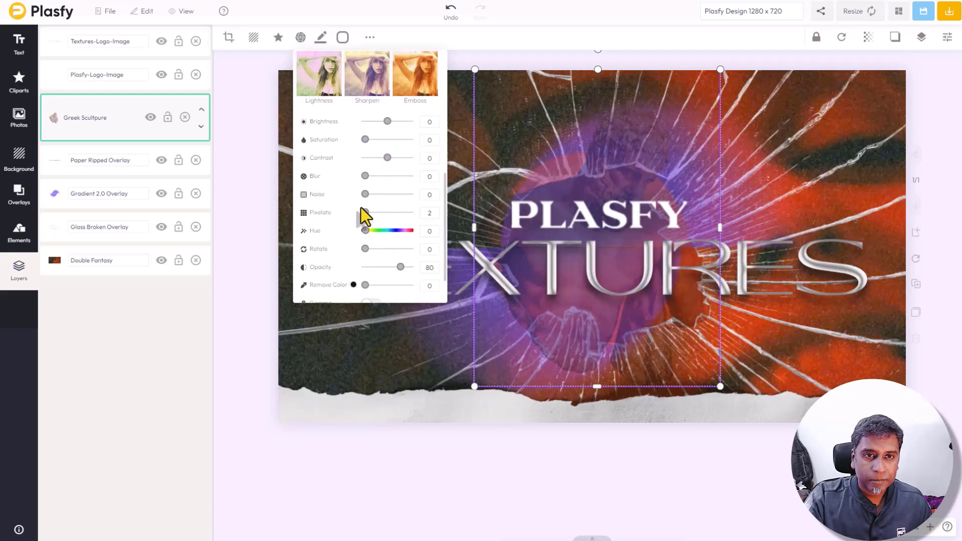
scroll(360, 208, "down", 2)
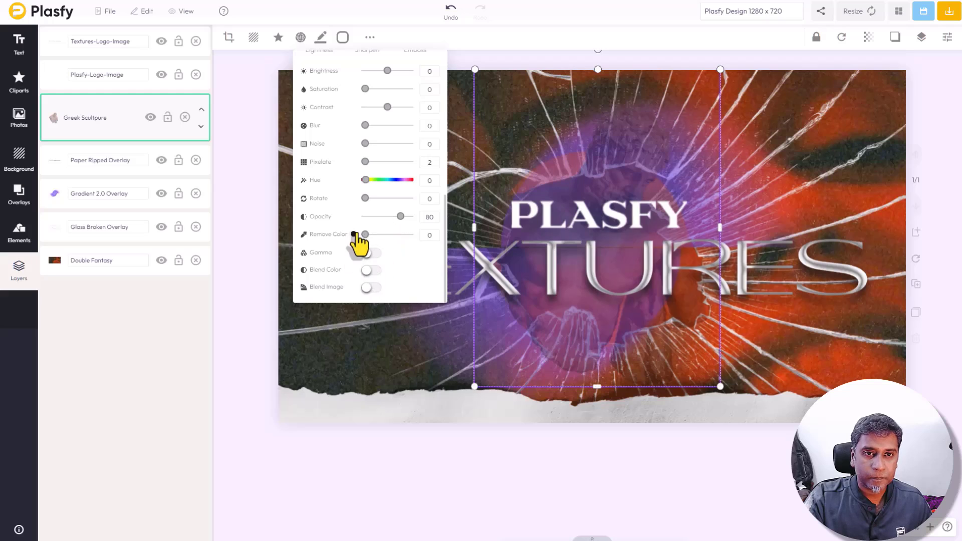
Add the black bubbles texture from Textures 2.0 Luxury to the perfume page
left_click(253, 199)
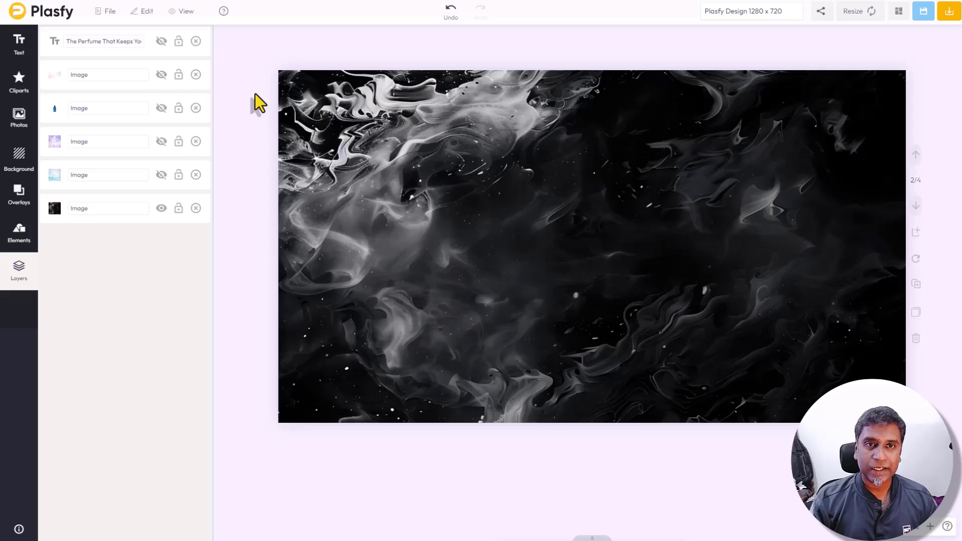
left_click(19, 81)
scroll(177, 265, "up", 3)
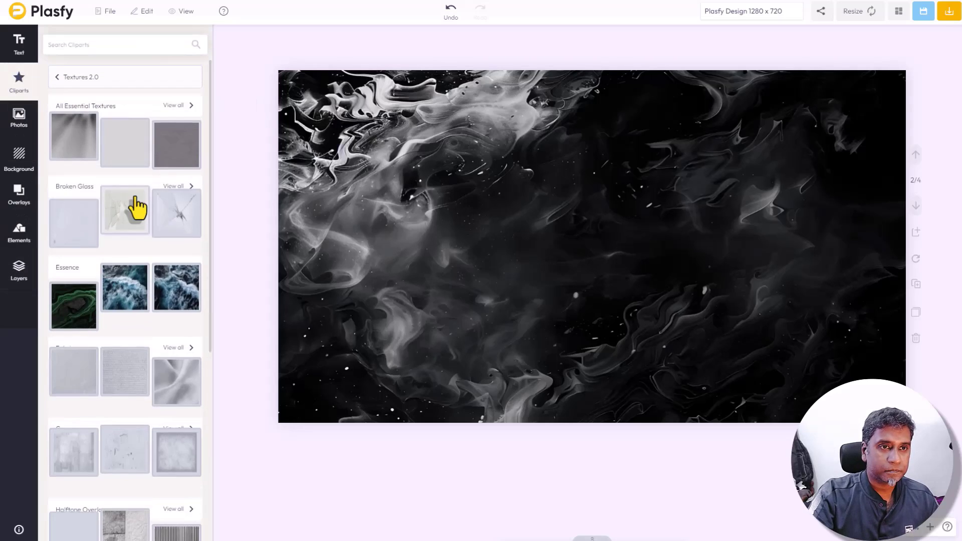
scroll(135, 266, "up", 3)
scroll(131, 273, "up", 3)
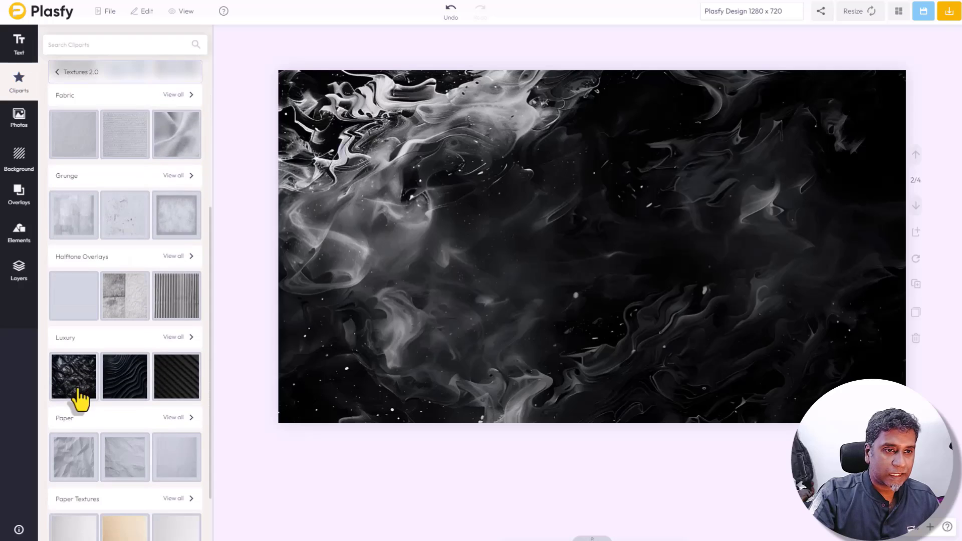
left_click(173, 336)
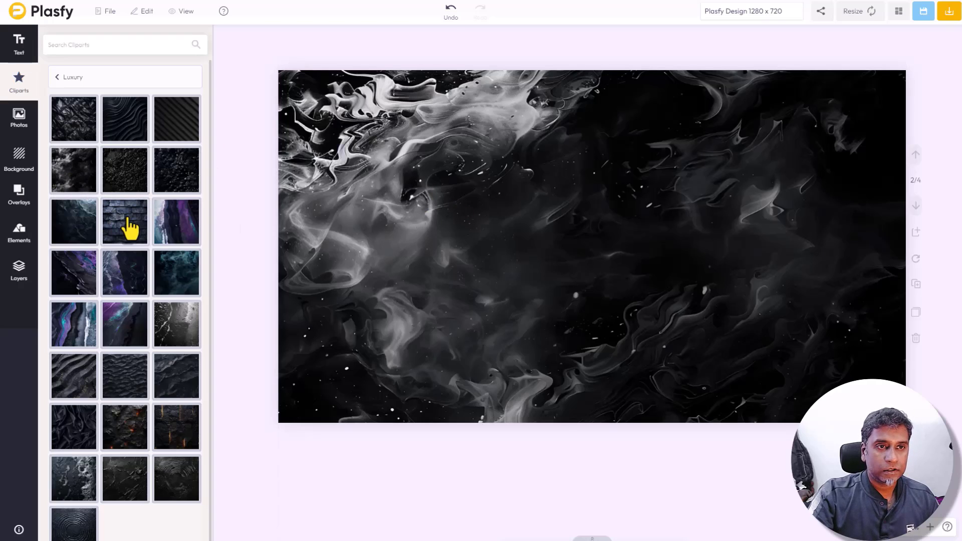
left_click(177, 197)
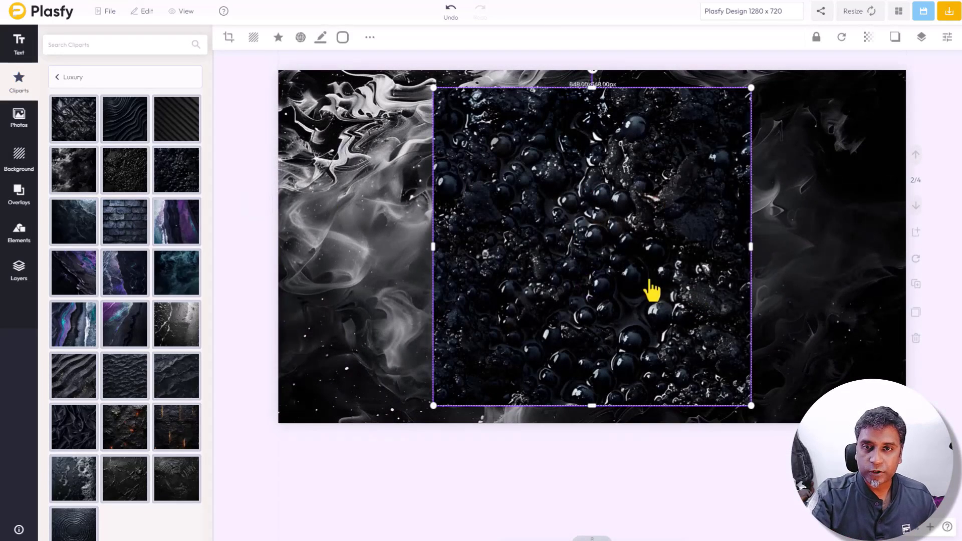
Try the bubbles texture as the page background, undo it, and delete the texture
left_click(768, 285)
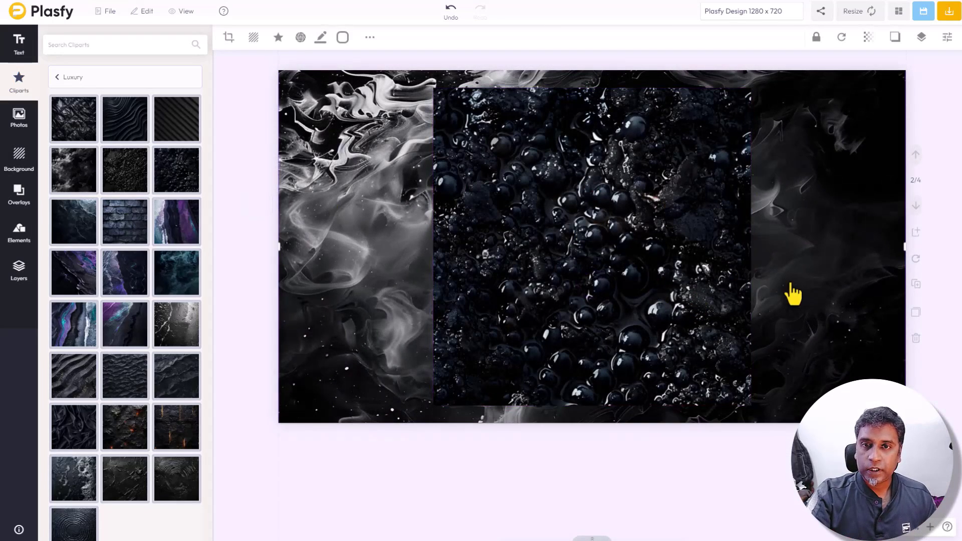
left_click(634, 278)
right_click(595, 167)
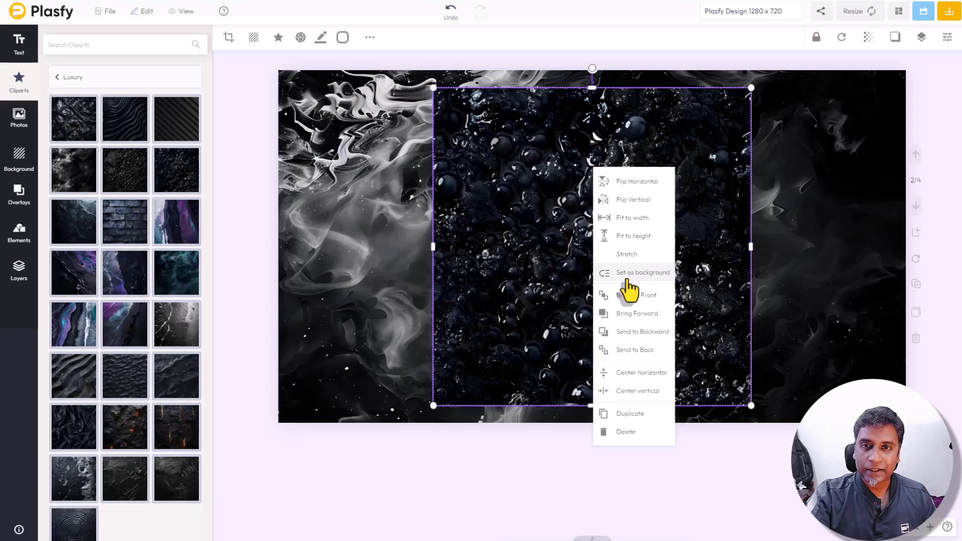
left_click(552, 222)
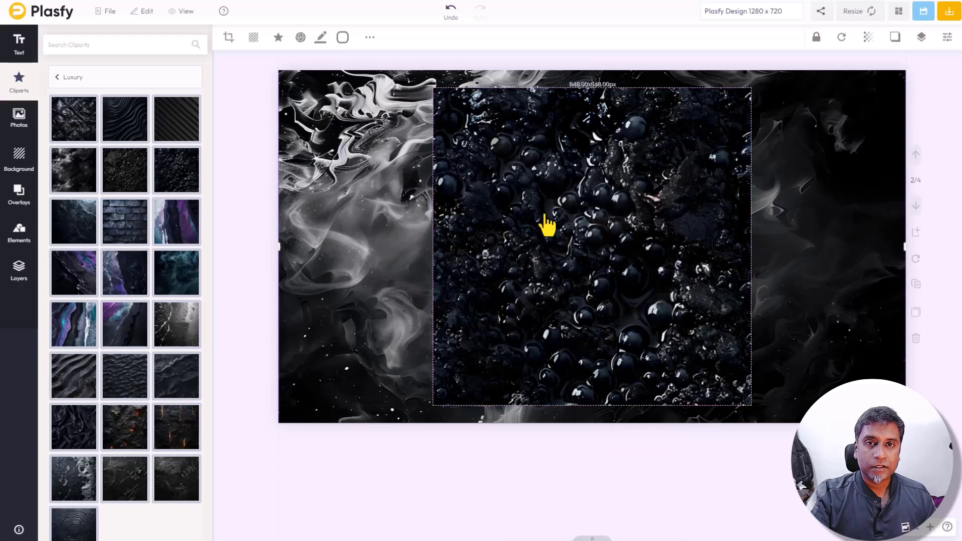
right_click(552, 169)
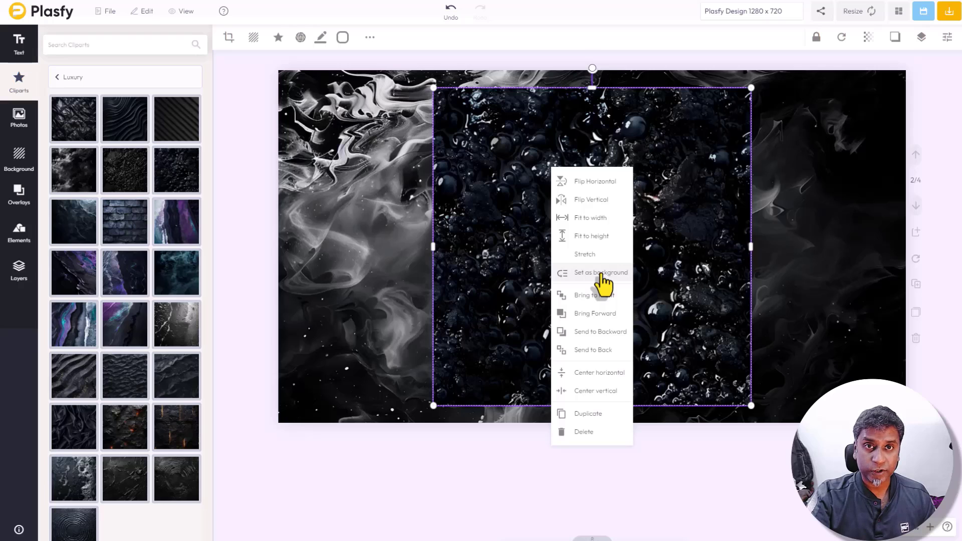
left_click(601, 273)
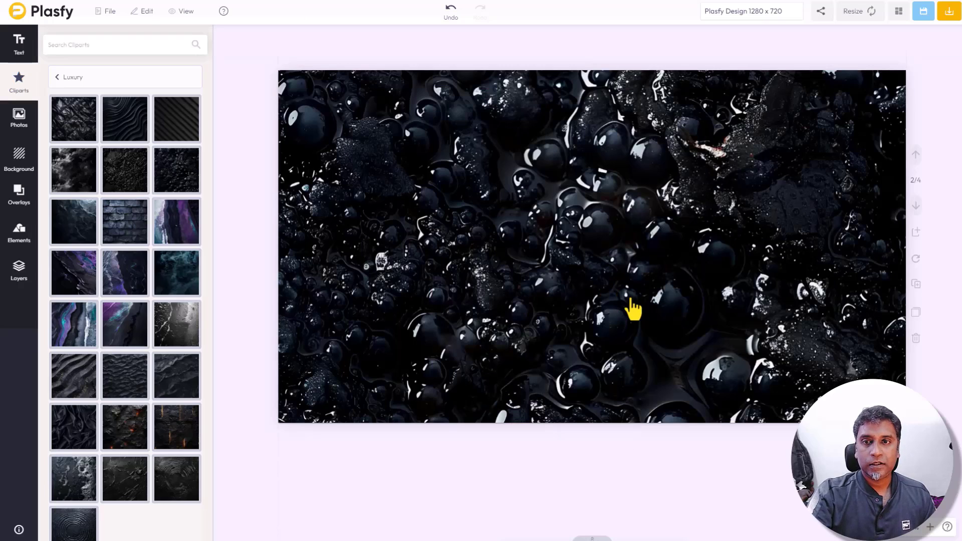
left_click(451, 11)
left_click(594, 239)
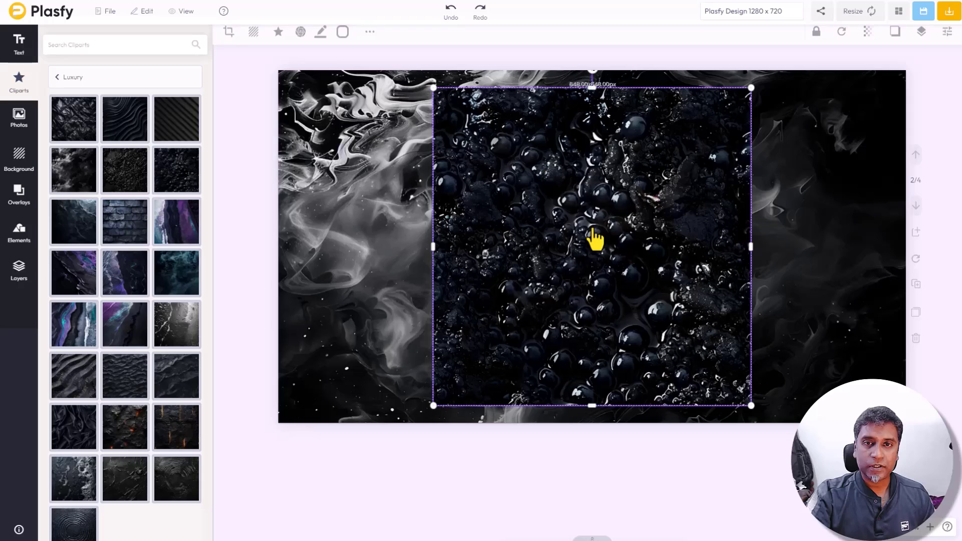
key("Delete")
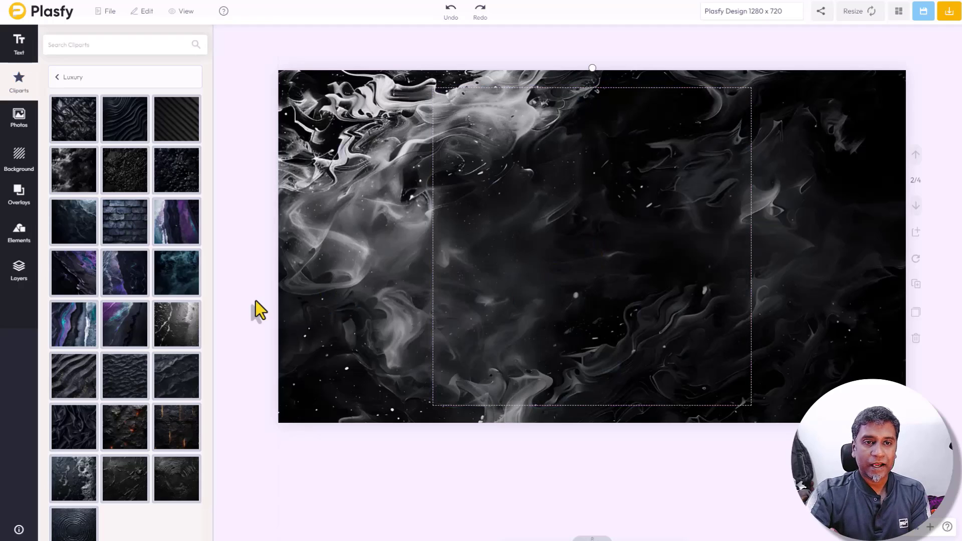
left_click(256, 302)
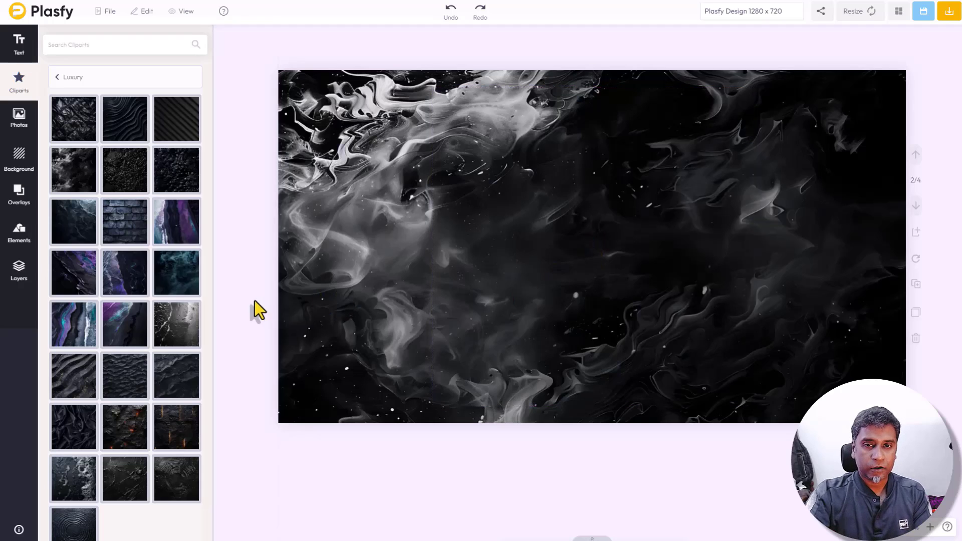
Unhide the blue perfume bottle image layer
left_click(19, 270)
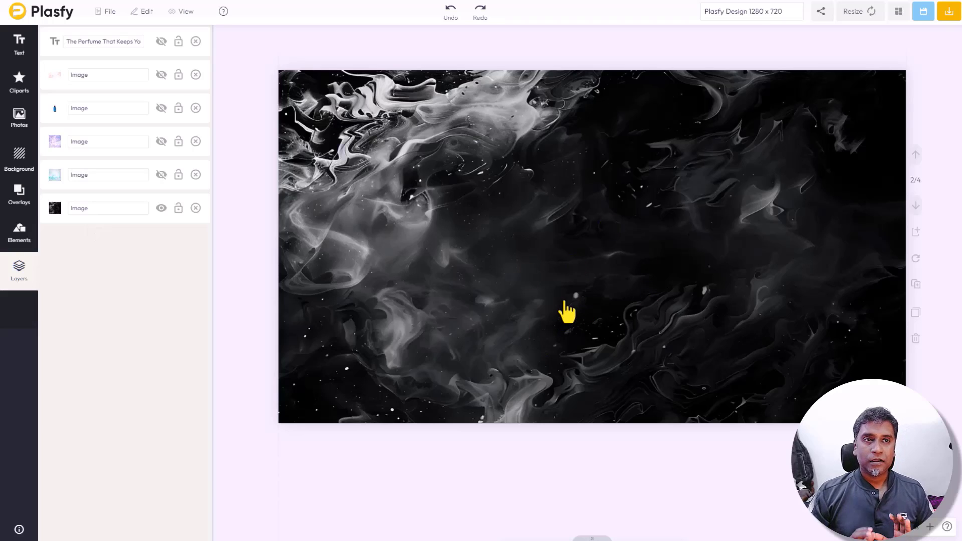
left_click(160, 108)
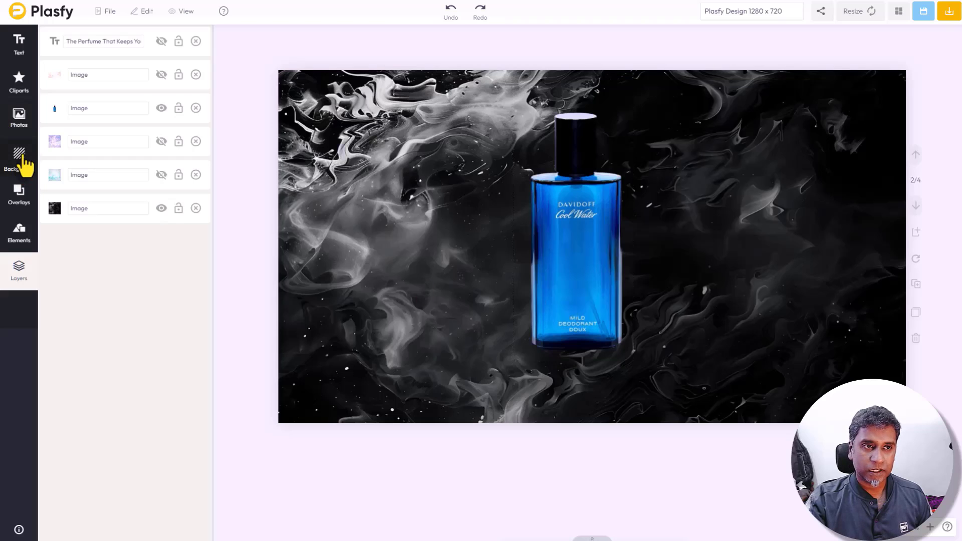
Add a second blue bottle-on-white photo and remove its white background
left_click(19, 119)
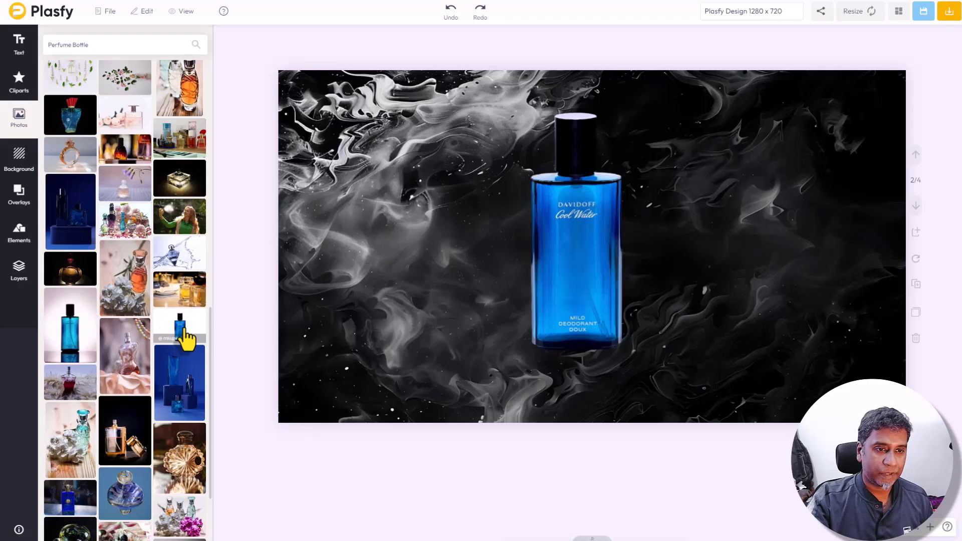
left_click(180, 328)
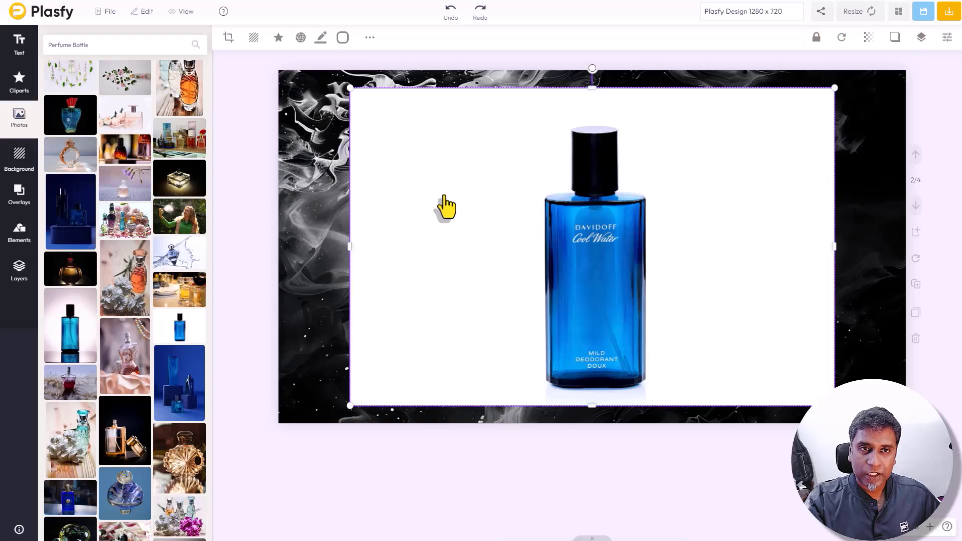
left_click(252, 37)
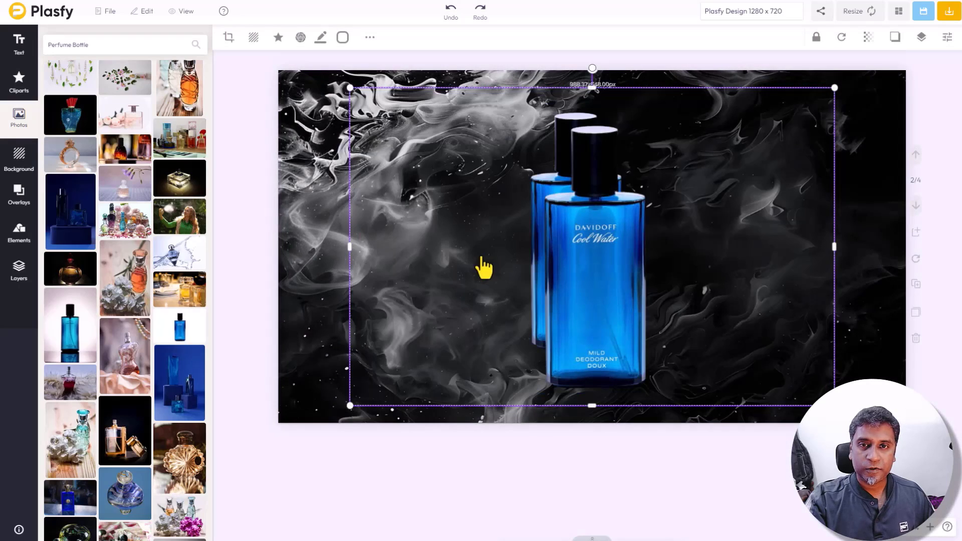
Move and resize the second bottle to test its placement
mouse_move(614, 274)
left_mouse_down()
mouse_move(642, 234)
mouse_move(623, 261)
left_mouse_up()
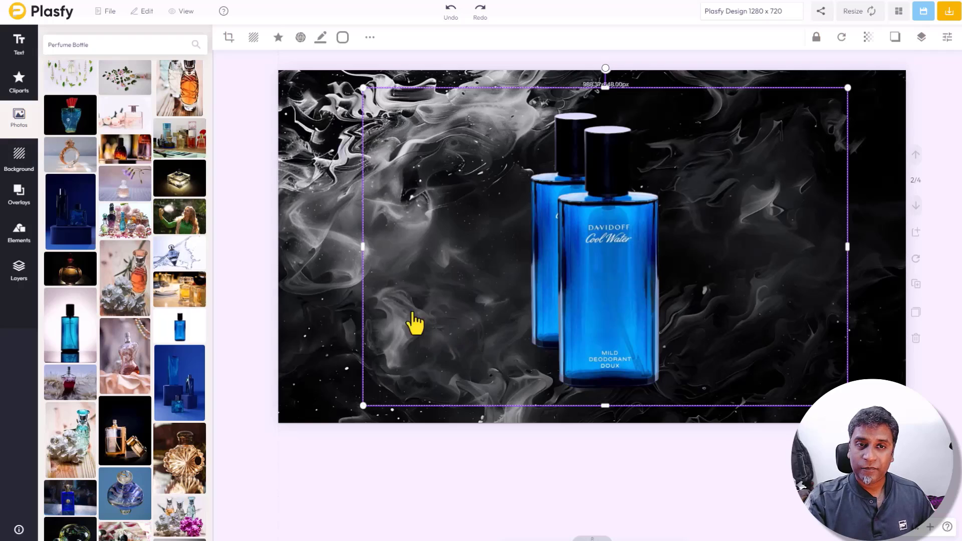
left_click_drag(365, 249, 733, 249)
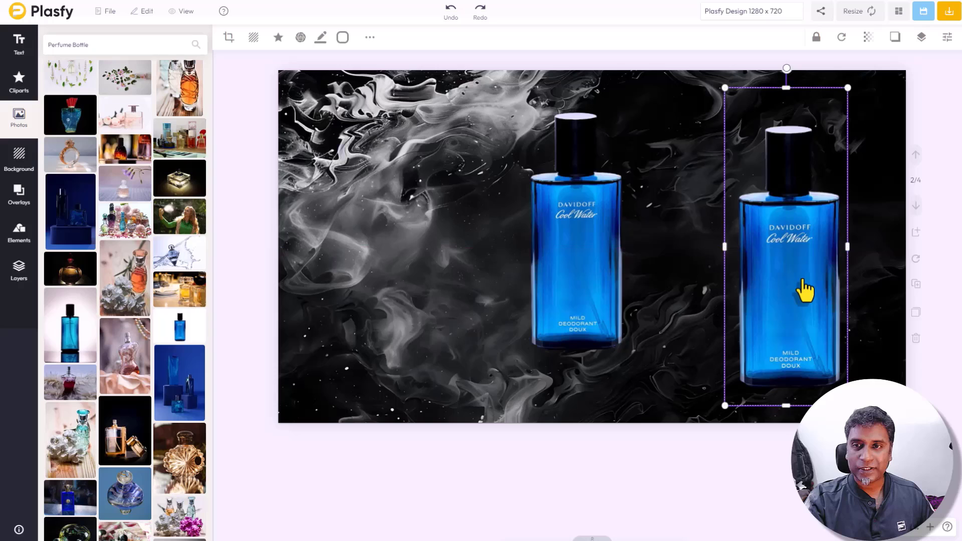
mouse_move(805, 289)
left_mouse_down()
mouse_move(417, 274)
mouse_move(744, 292)
left_mouse_up()
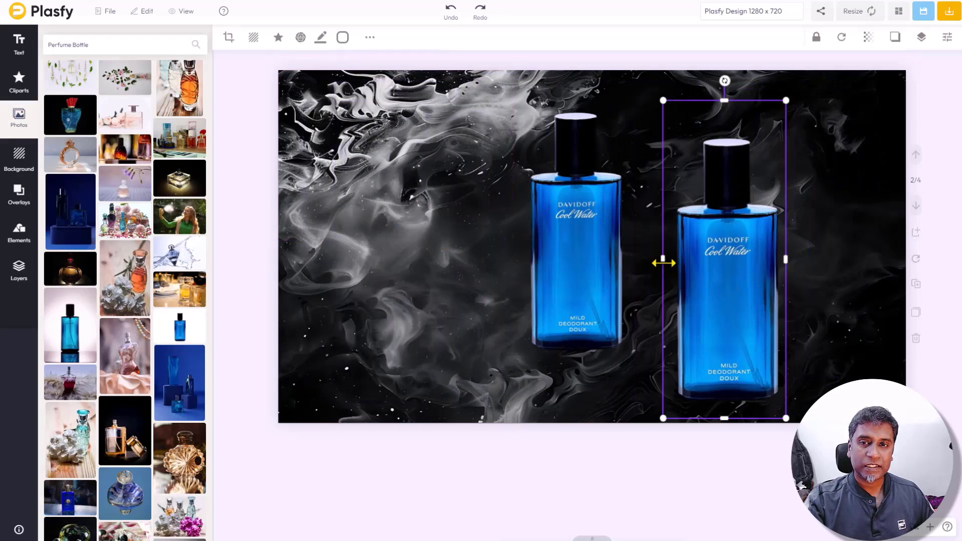
left_click_drag(664, 260, 334, 258)
left_click(339, 262)
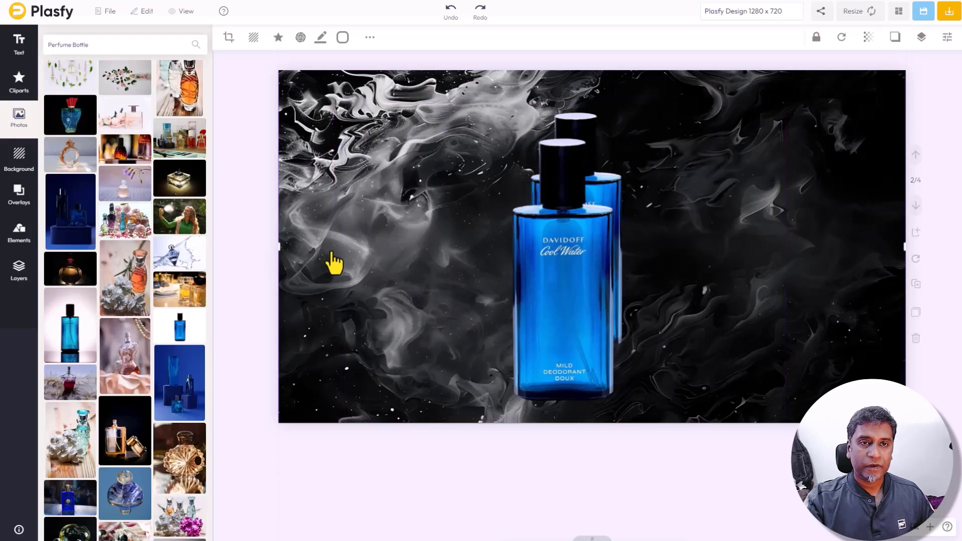
left_click(599, 211)
mouse_move(579, 301)
left_mouse_down()
mouse_move(562, 322)
mouse_move(571, 226)
left_mouse_up()
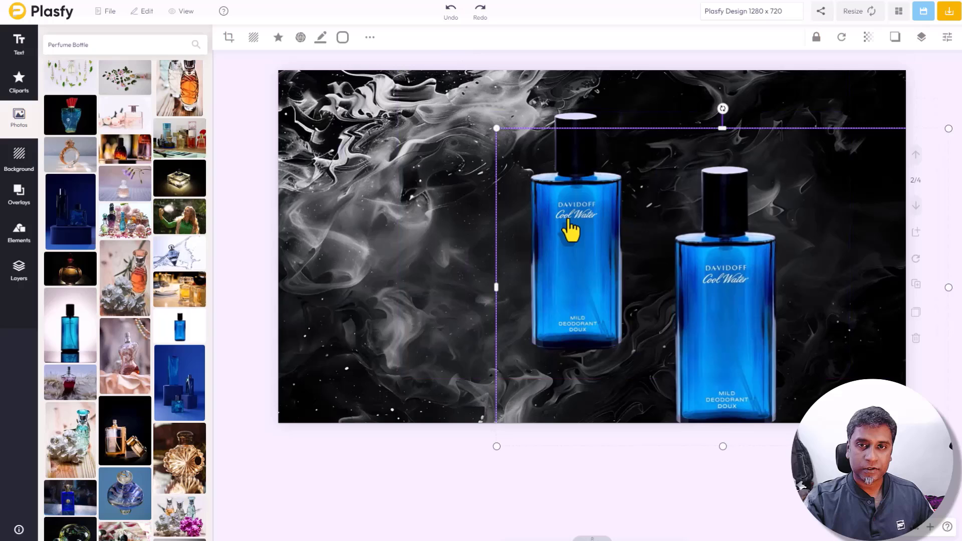
Try cropping the second bottle and placing it beside the first, then delete it
double_click(573, 250)
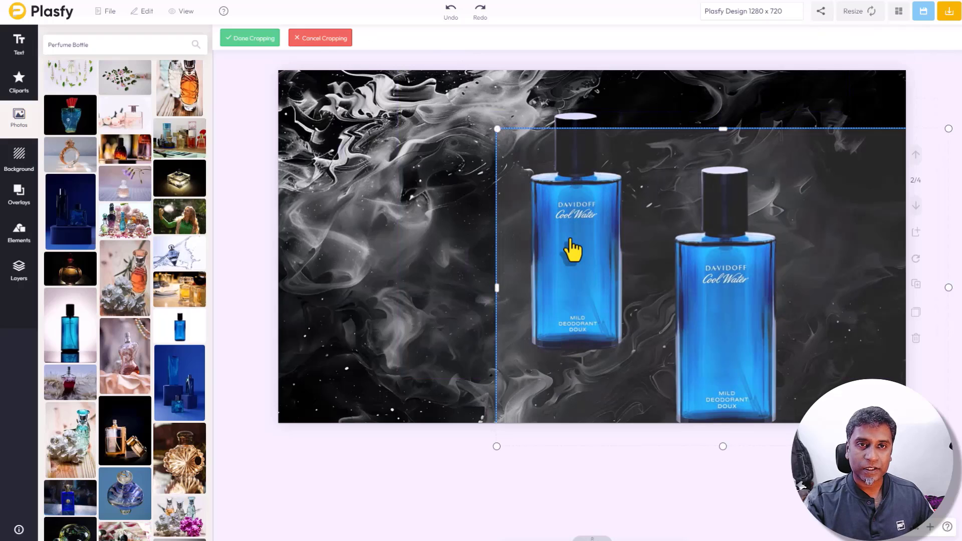
key("Escape")
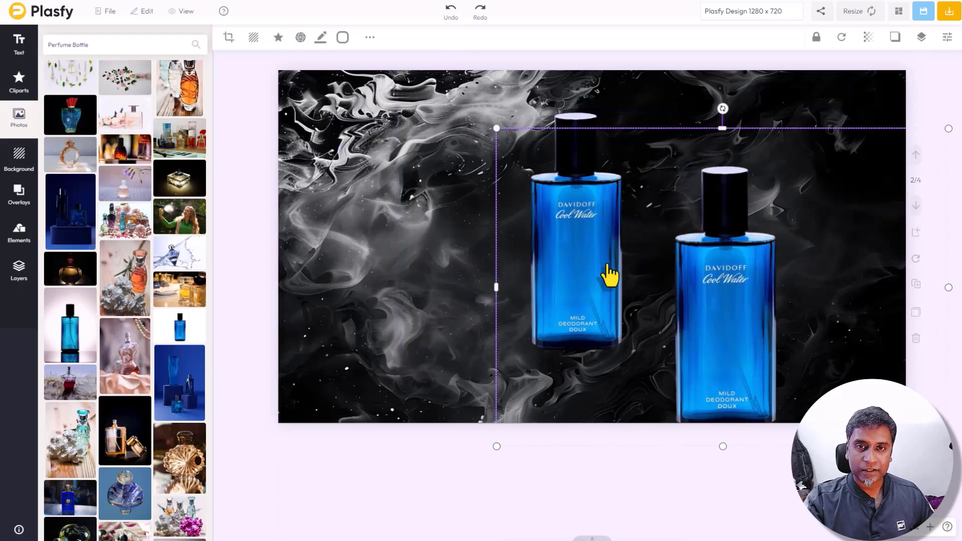
left_click_drag(609, 276, 583, 218)
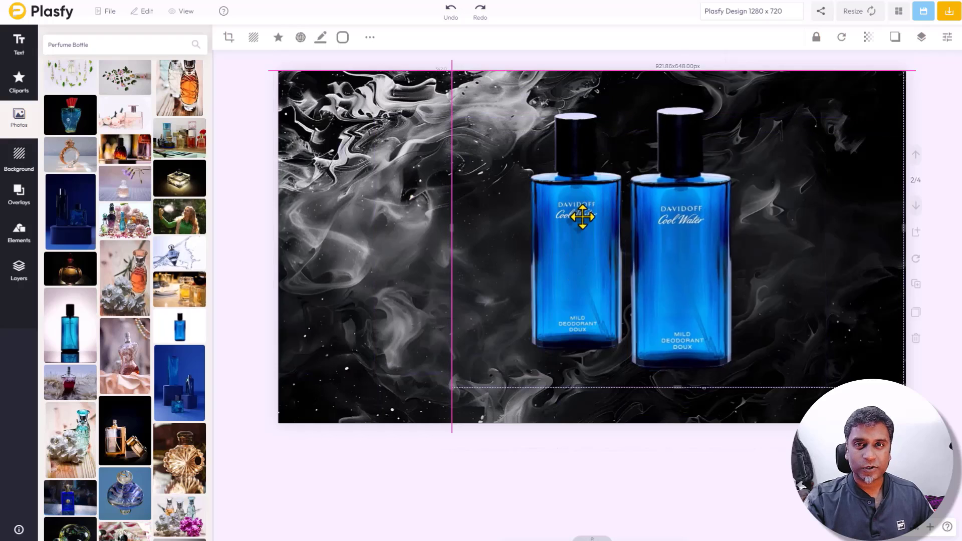
left_click_drag(454, 229, 791, 250)
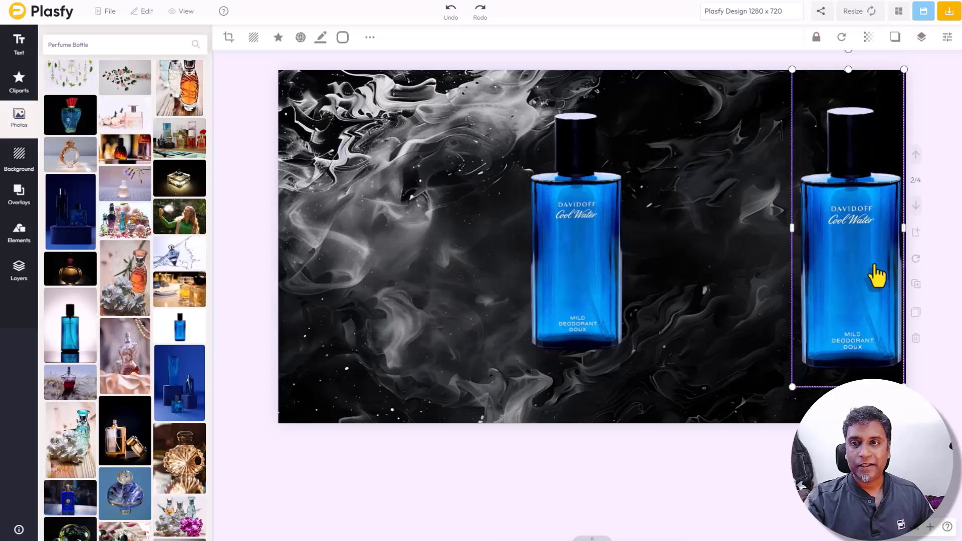
left_click_drag(878, 276, 740, 274)
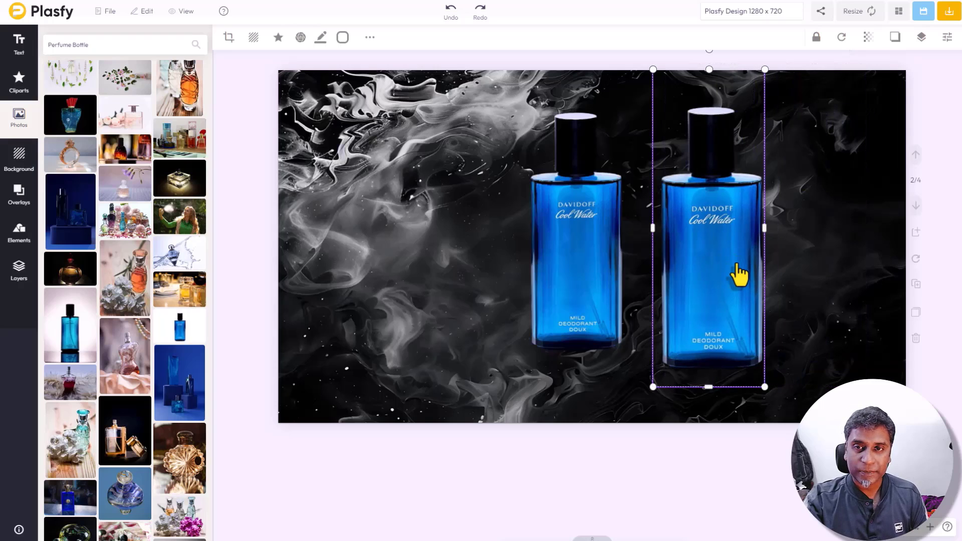
key("Delete")
Show the smoke, purple cloud, orange sparks and 'The Perfume That Keeps You Cool' layers
left_click(248, 162)
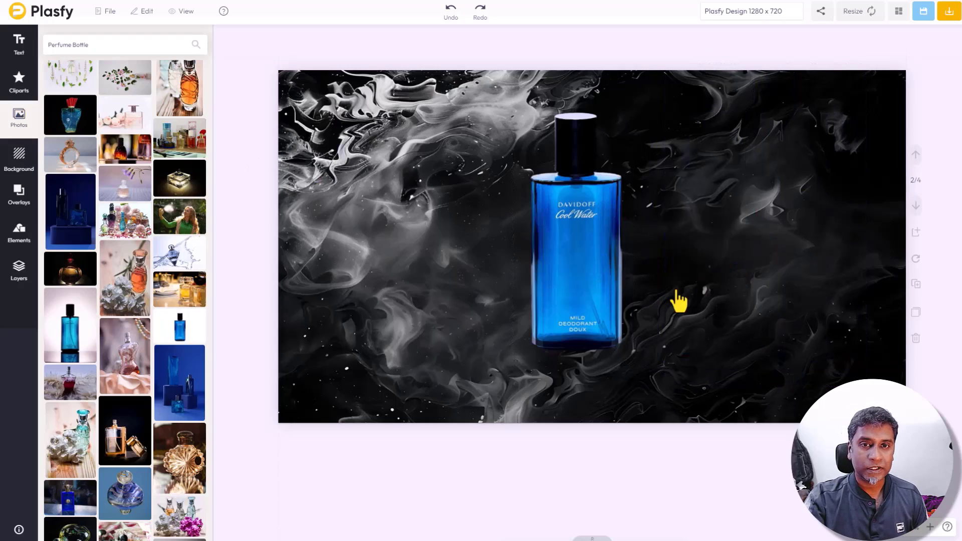
left_click(19, 271)
left_click(553, 290)
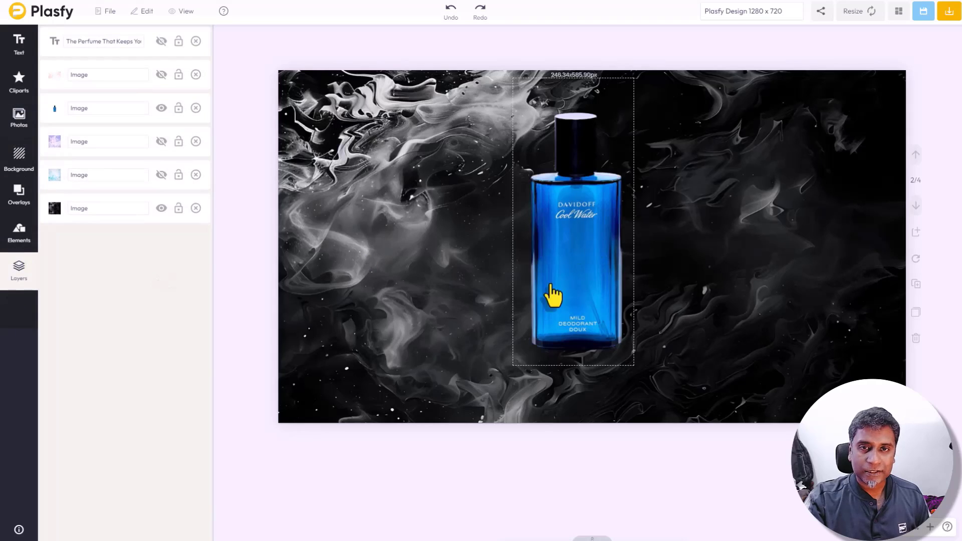
left_click(661, 157)
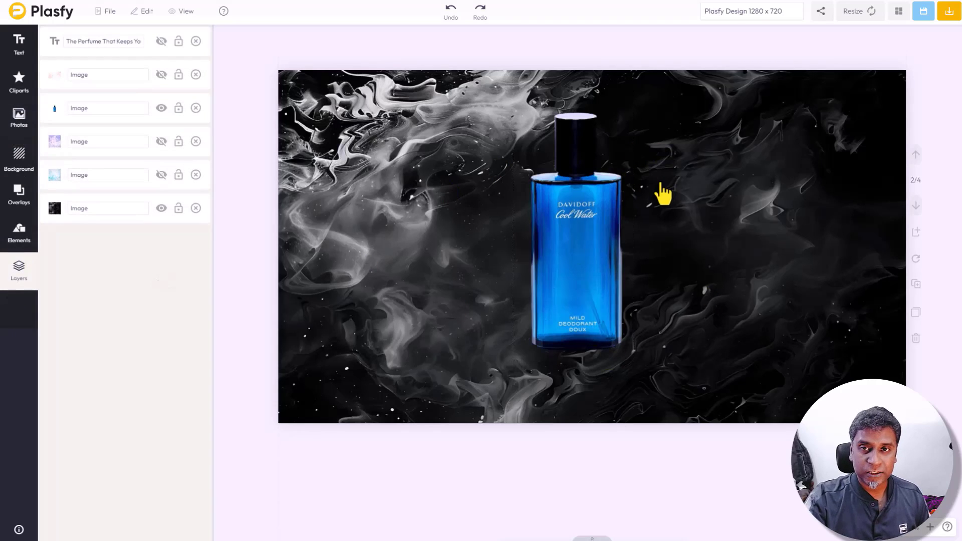
left_click(162, 176)
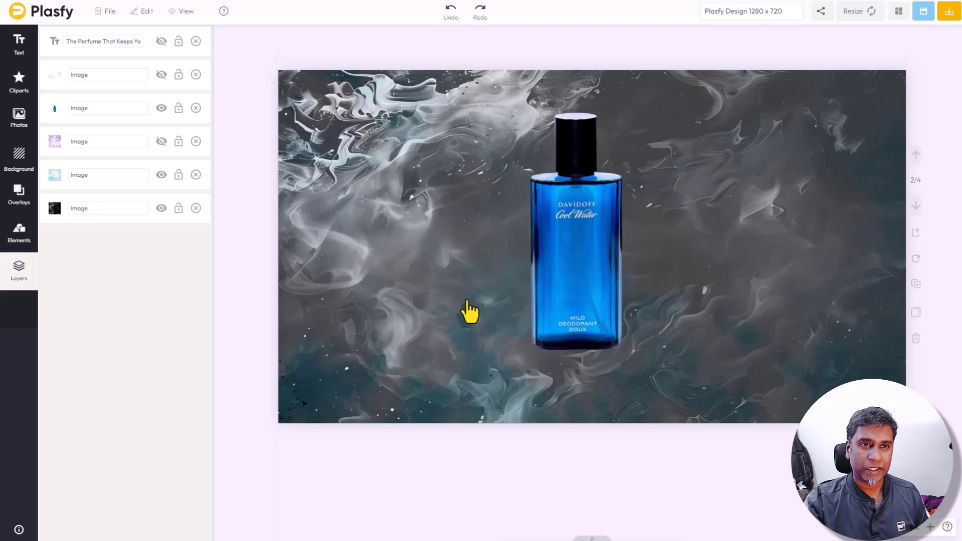
left_click(162, 142)
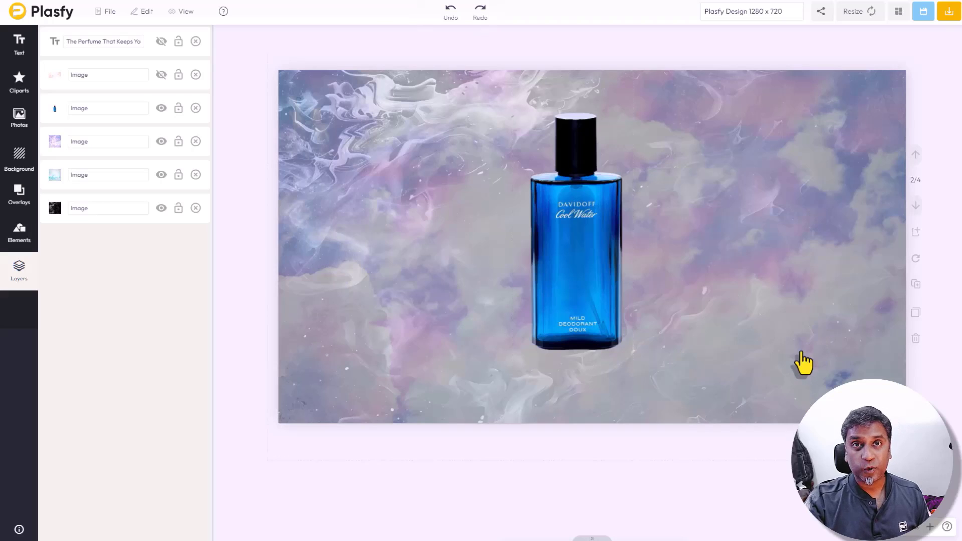
left_click(162, 75)
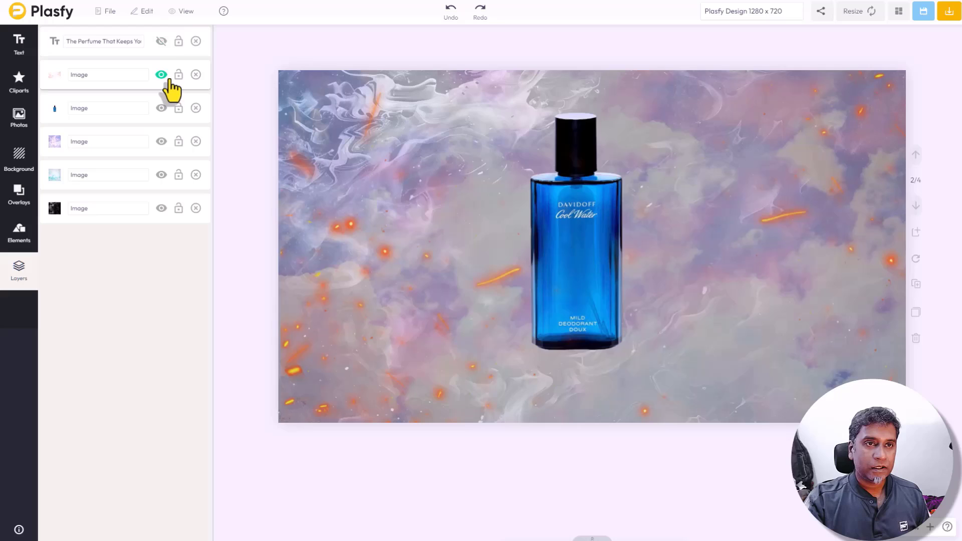
left_click(161, 41)
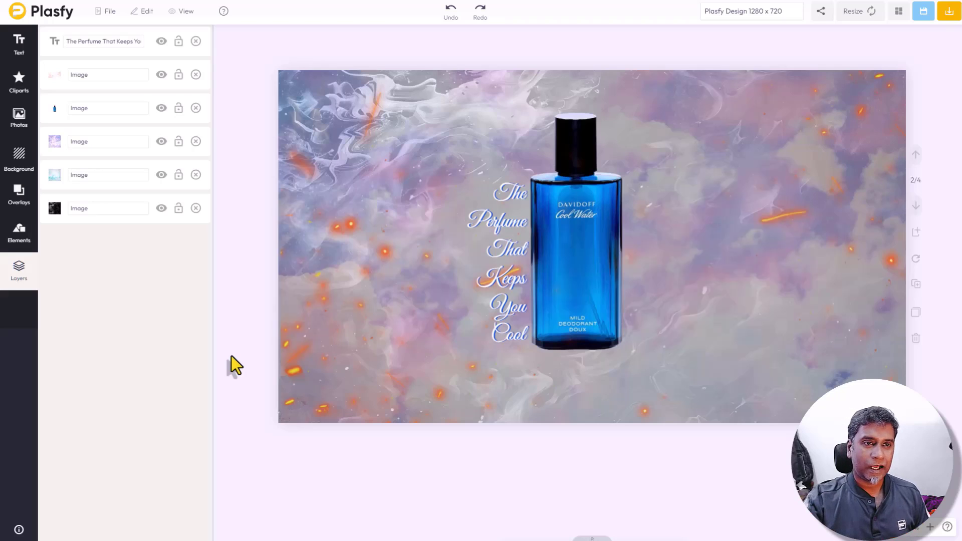
Compare the page without the cloud and spark overlays, then restore them
left_click(161, 176)
left_click(161, 142)
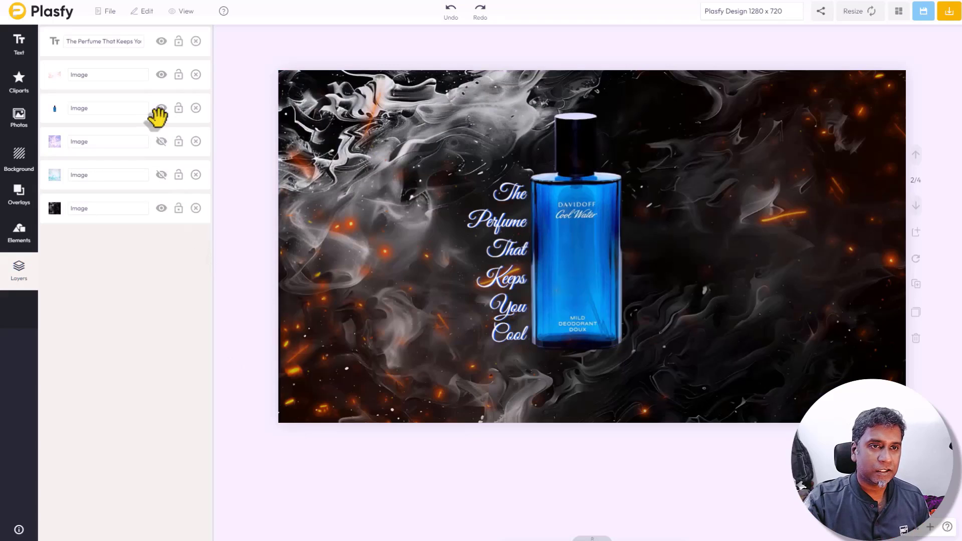
left_click(162, 75)
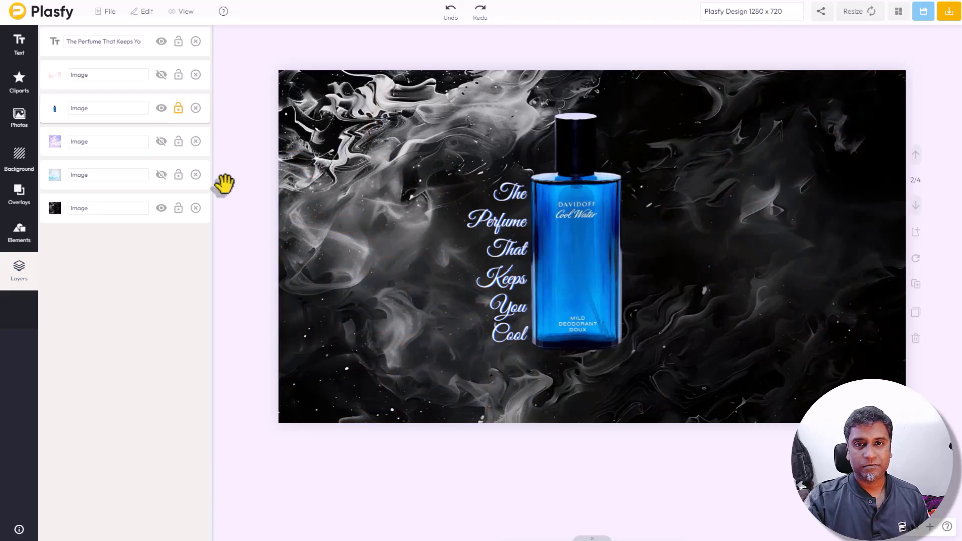
left_click(161, 174)
left_click(161, 142)
left_click(162, 74)
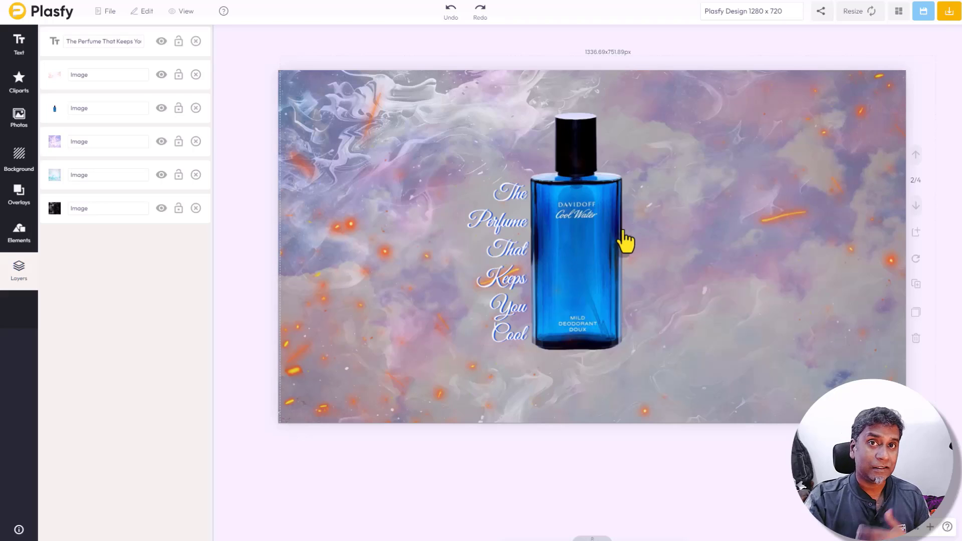
On the third page, check the foil background and the clouds layer's image adjustments
left_click(916, 207)
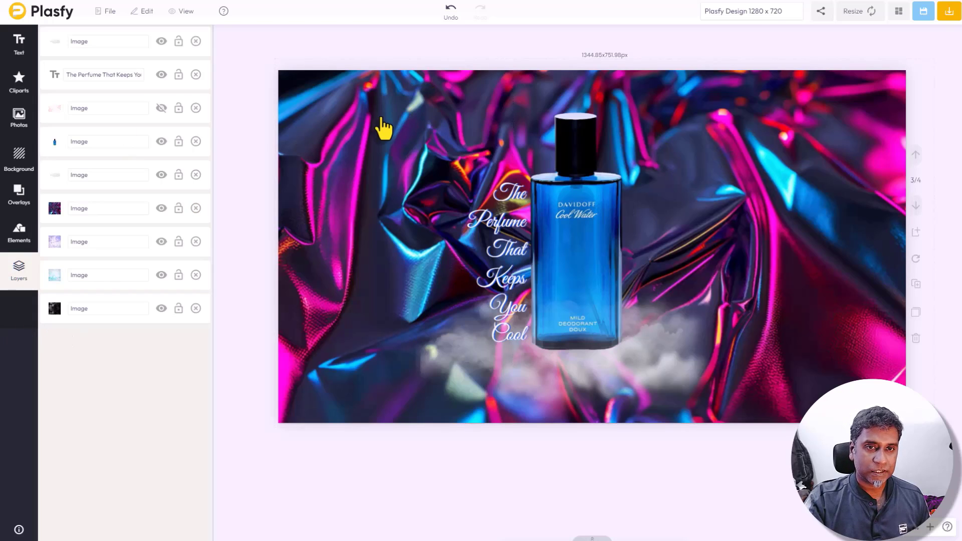
left_click(162, 208)
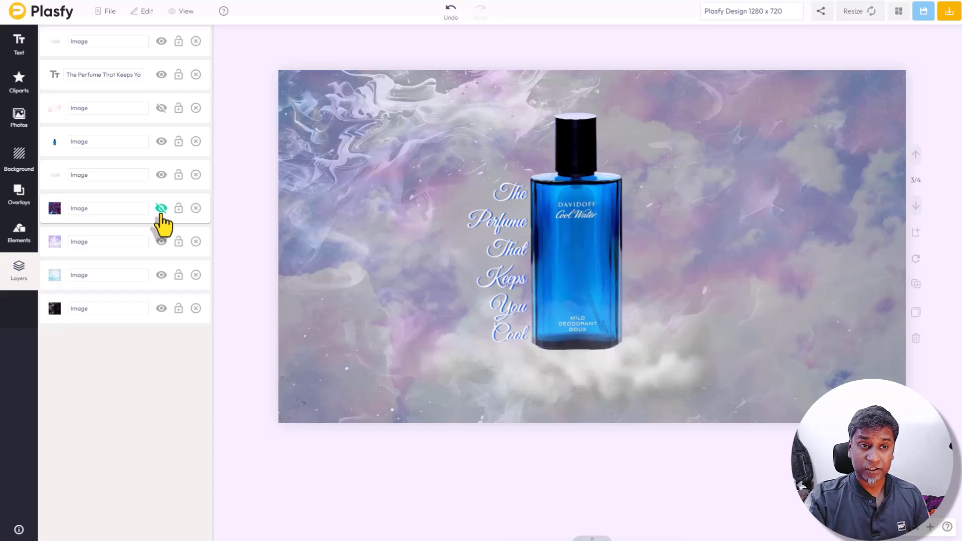
left_click(161, 209)
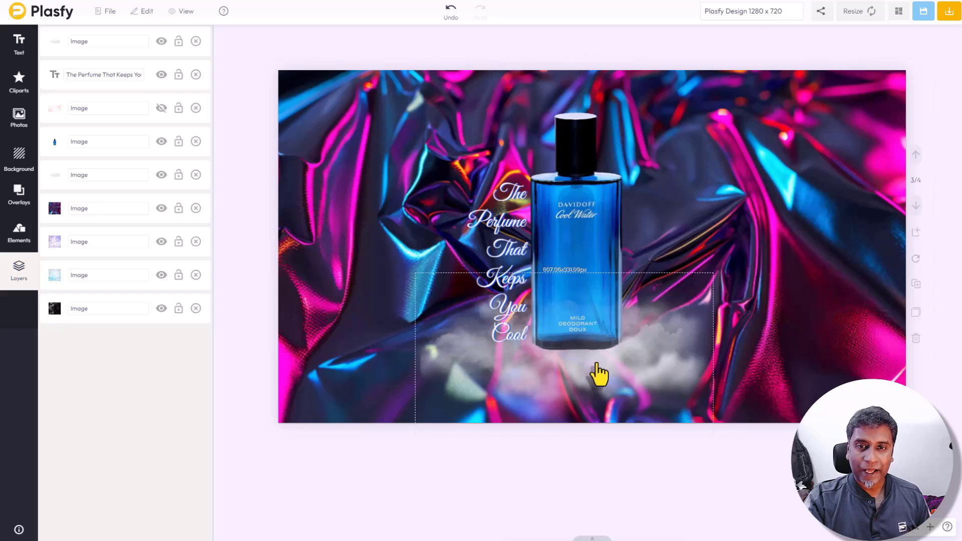
left_click(52, 41)
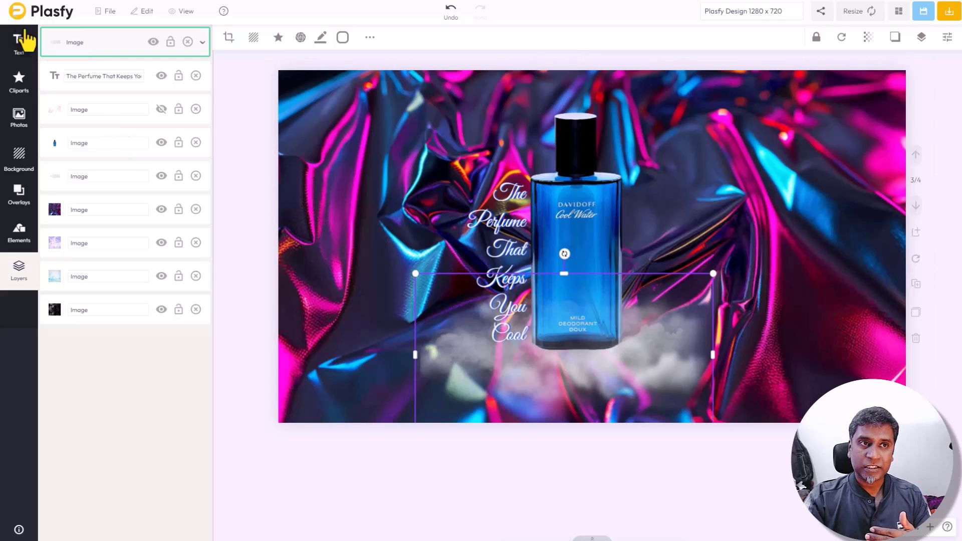
left_click(53, 182)
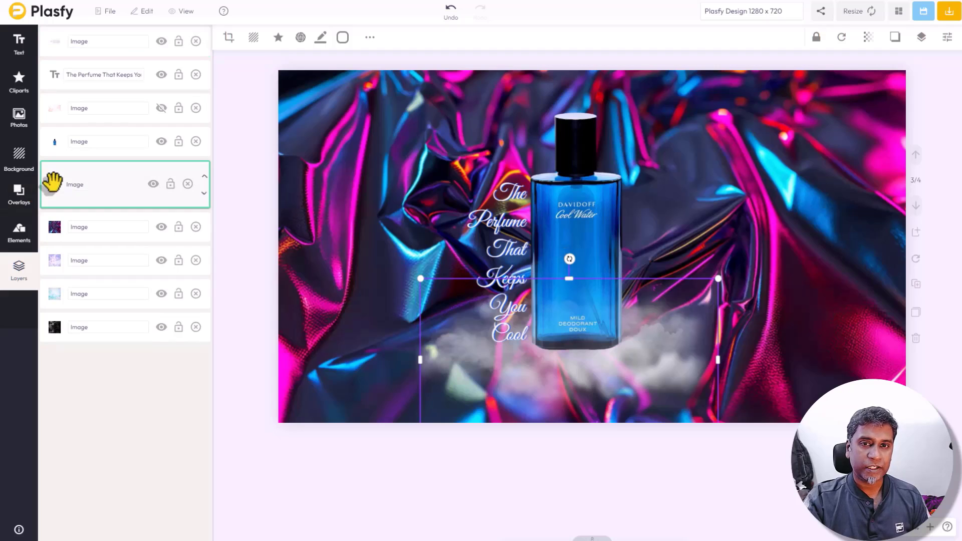
left_click(301, 38)
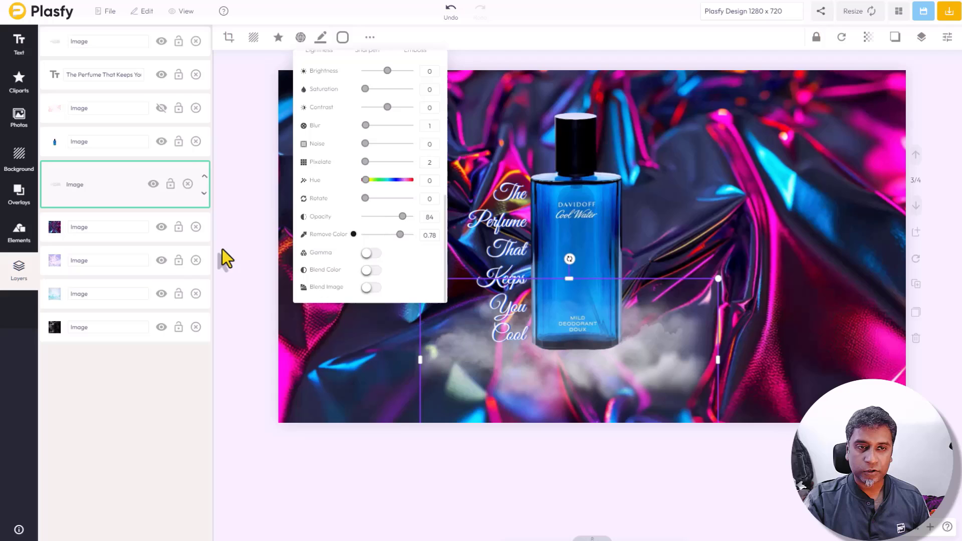
left_click(235, 239)
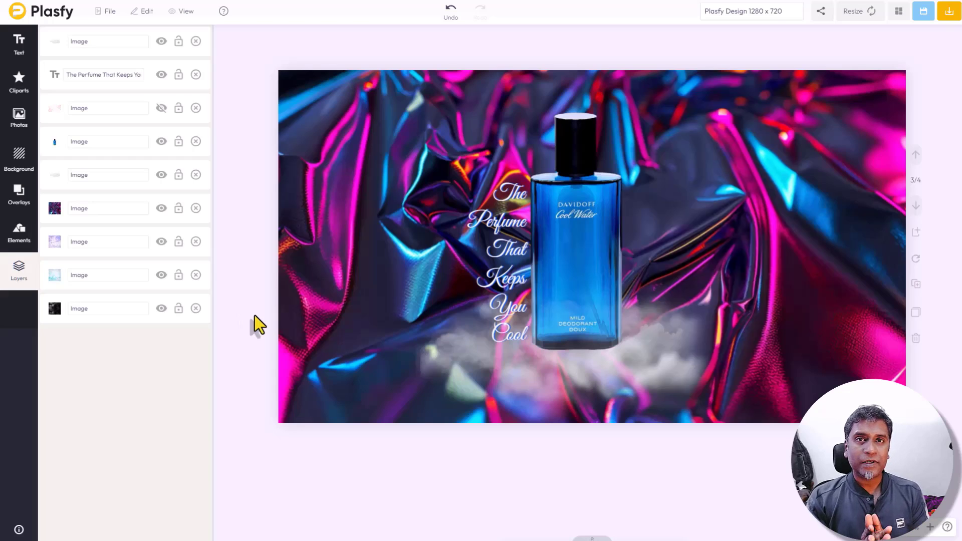
left_click(19, 83)
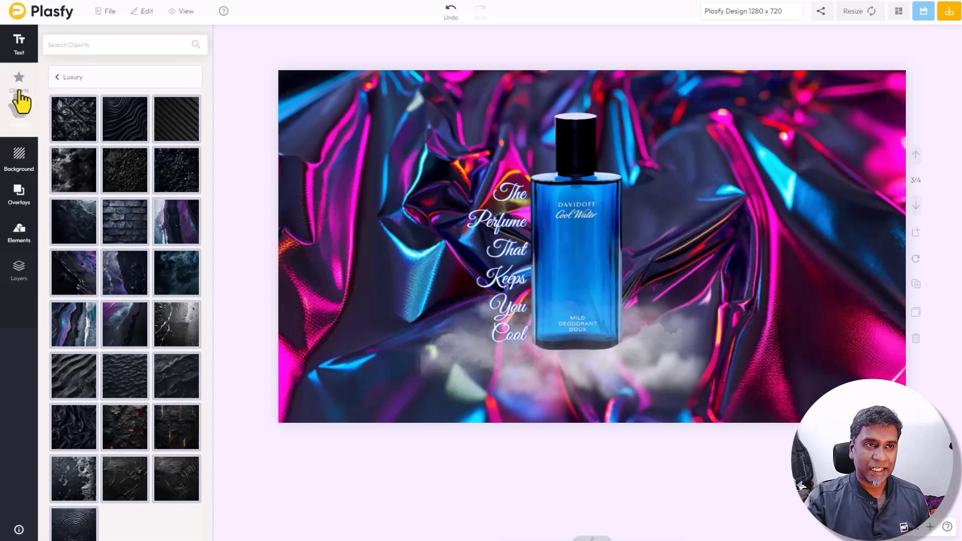
left_click(59, 78)
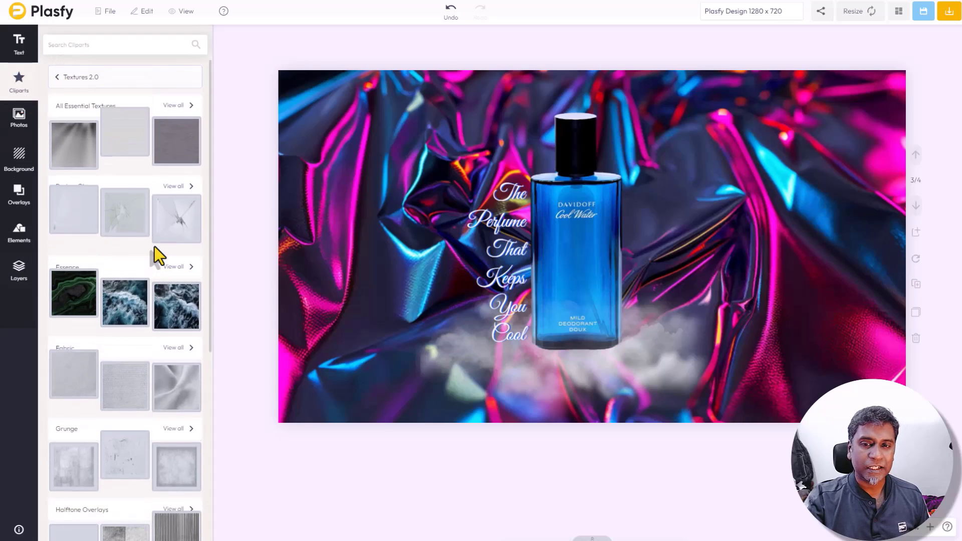
scroll(125, 271, "down", 4)
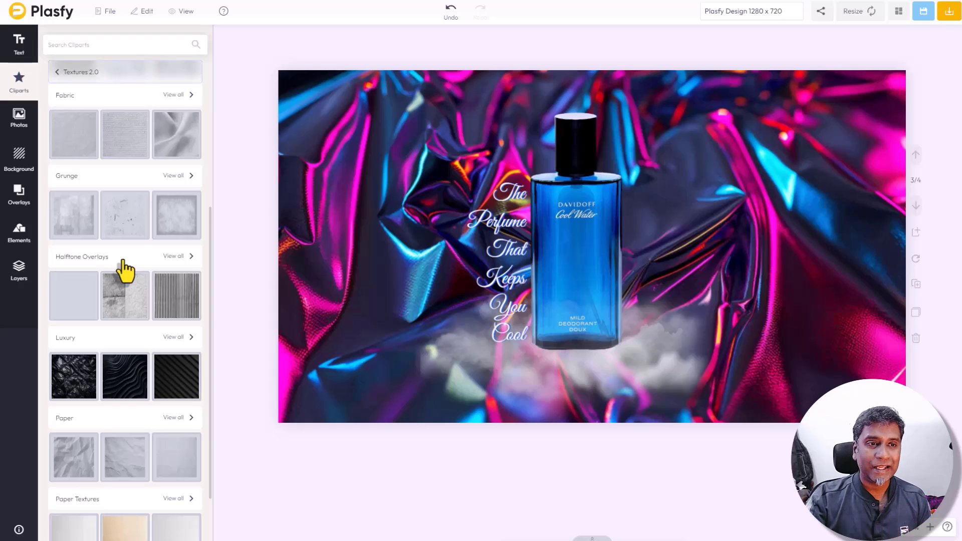
scroll(125, 270, "down", 5)
scroll(125, 271, "down", 5)
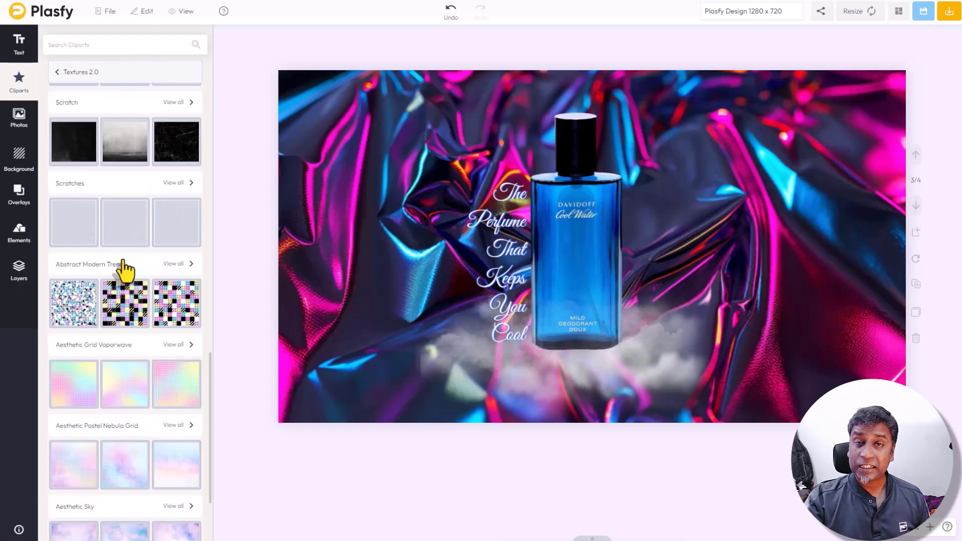
scroll(125, 269, "down", 4)
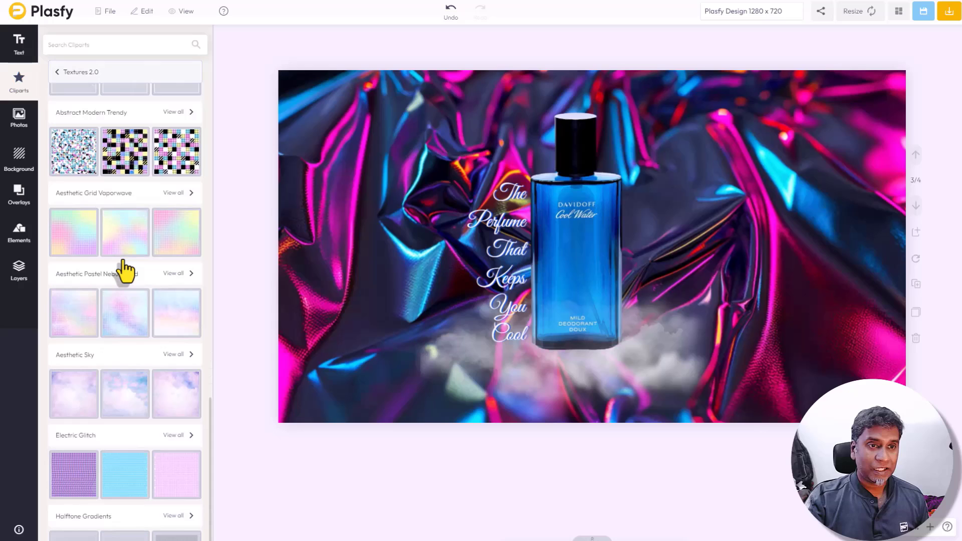
scroll(125, 270, "down", 5)
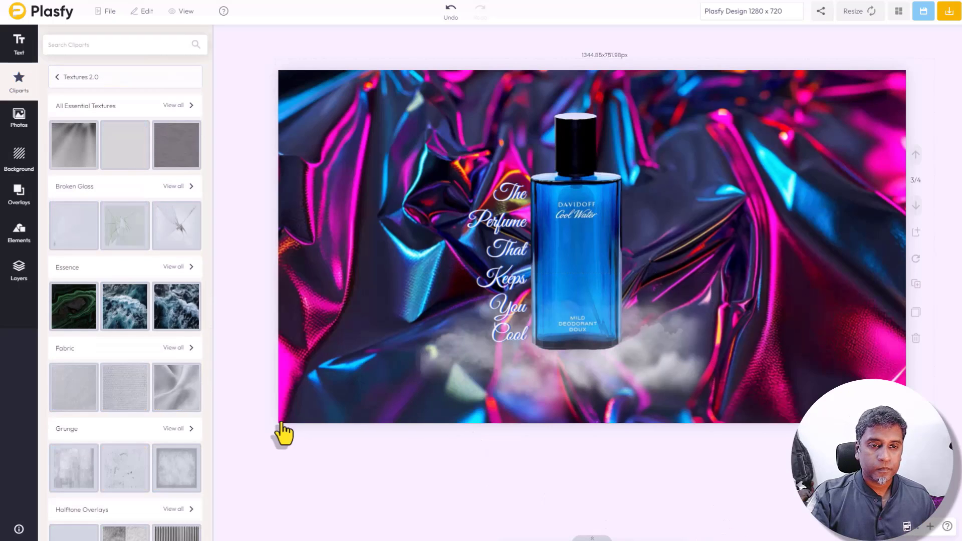
left_click(23, 296)
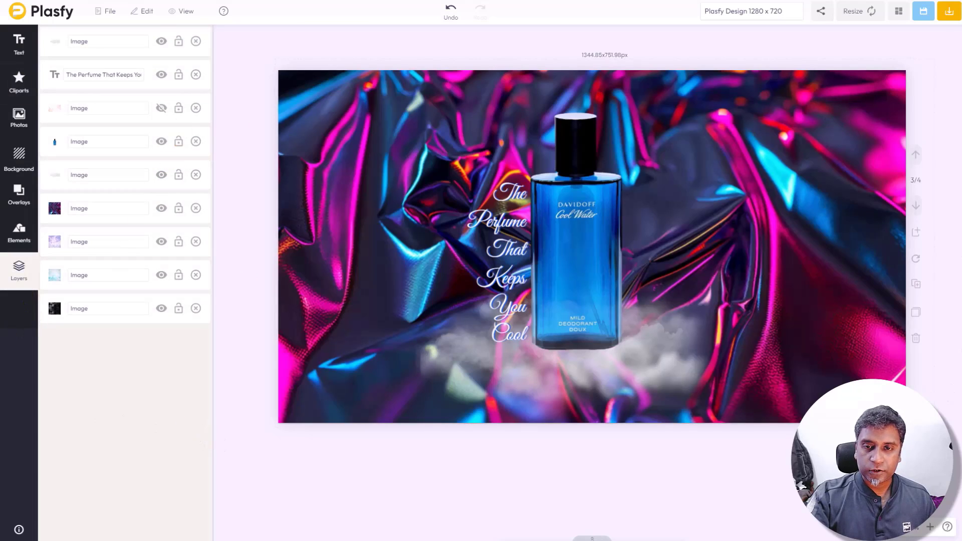
Give the foil background Hue 27, Noise 32, Blur about 7, with Saturation left at 0
left_click(350, 116)
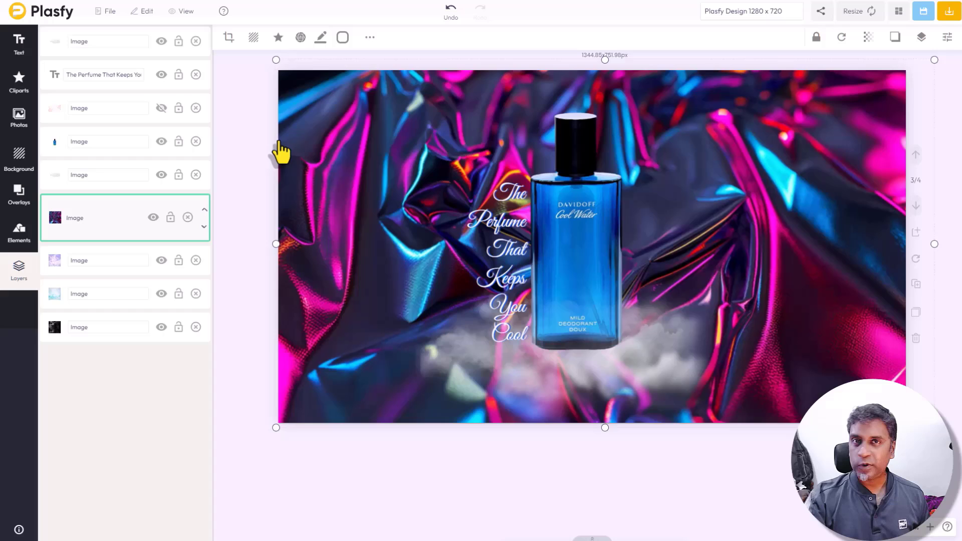
left_click(300, 38)
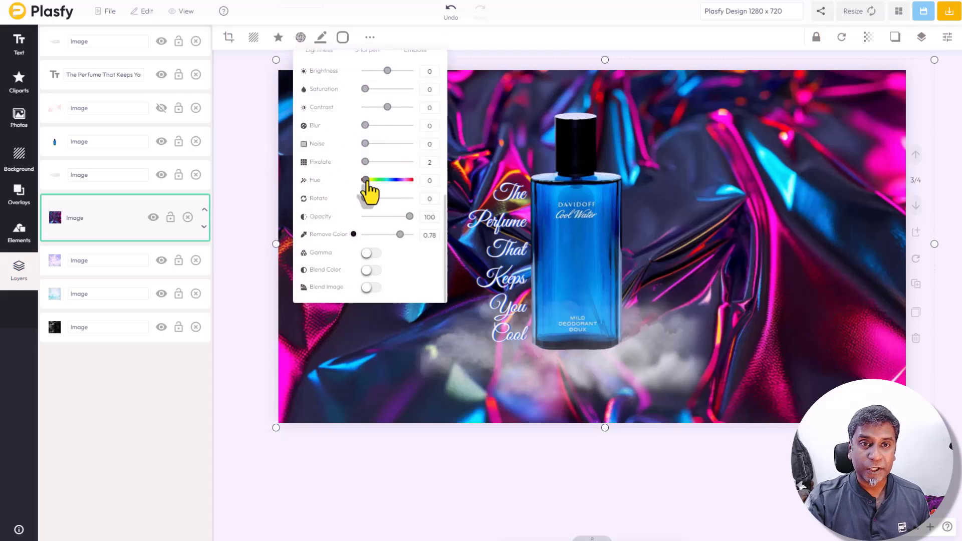
left_click_drag(366, 181, 371, 181)
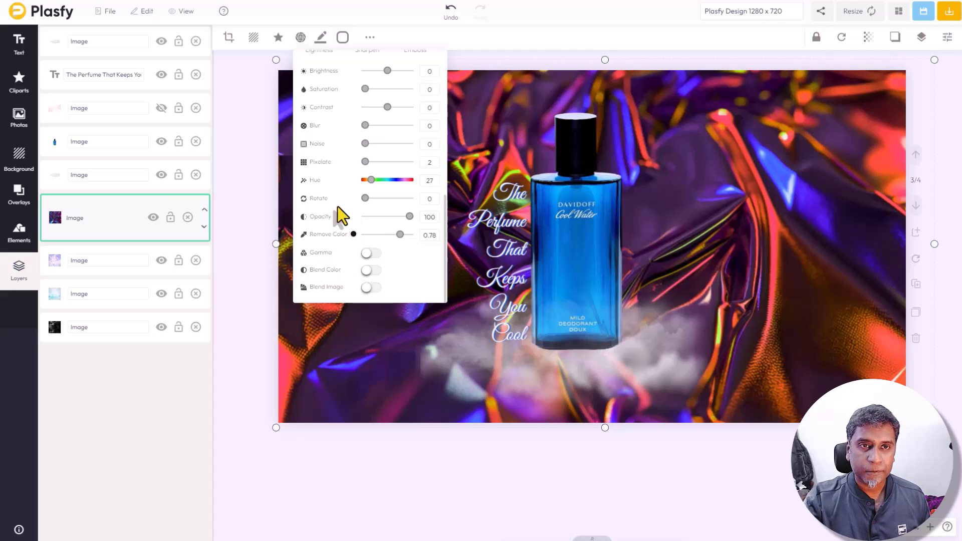
scroll(338, 207, "up", 3)
scroll(333, 247, "down", 3)
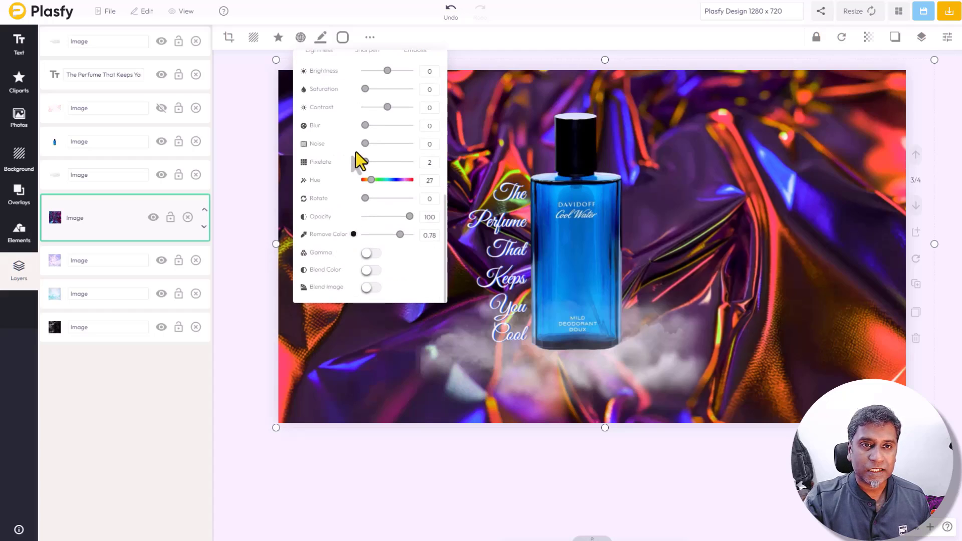
left_click_drag(366, 144, 375, 143)
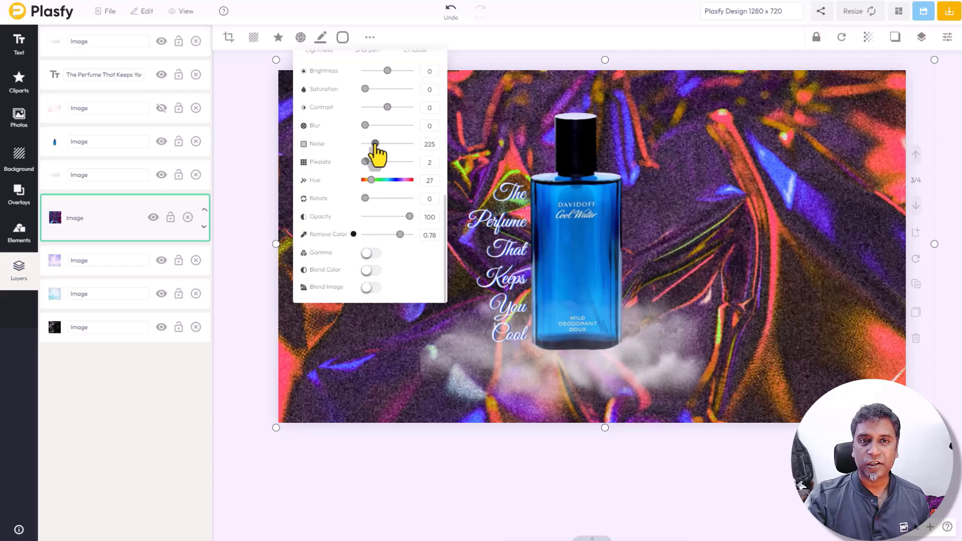
left_click_drag(376, 144, 366, 144)
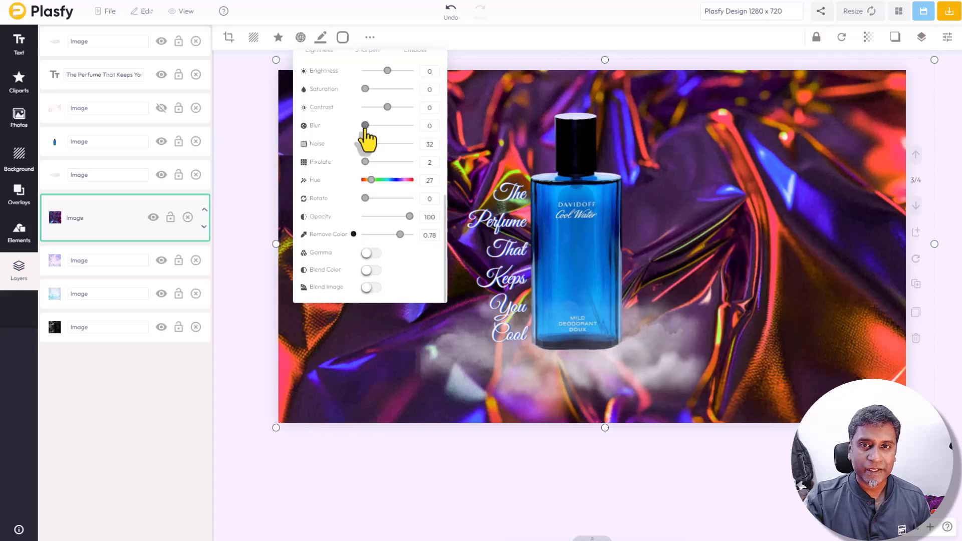
left_click_drag(365, 126, 369, 126)
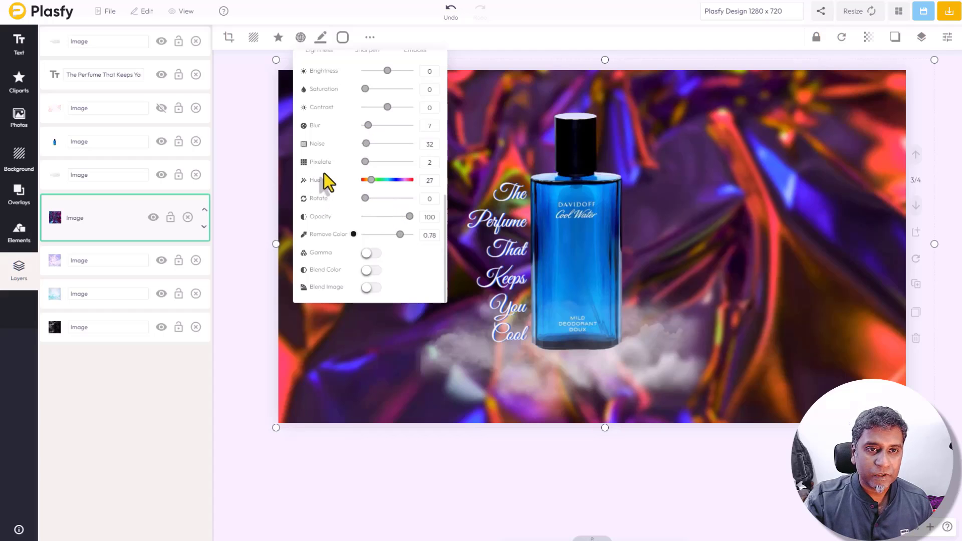
scroll(325, 178, "up", 3)
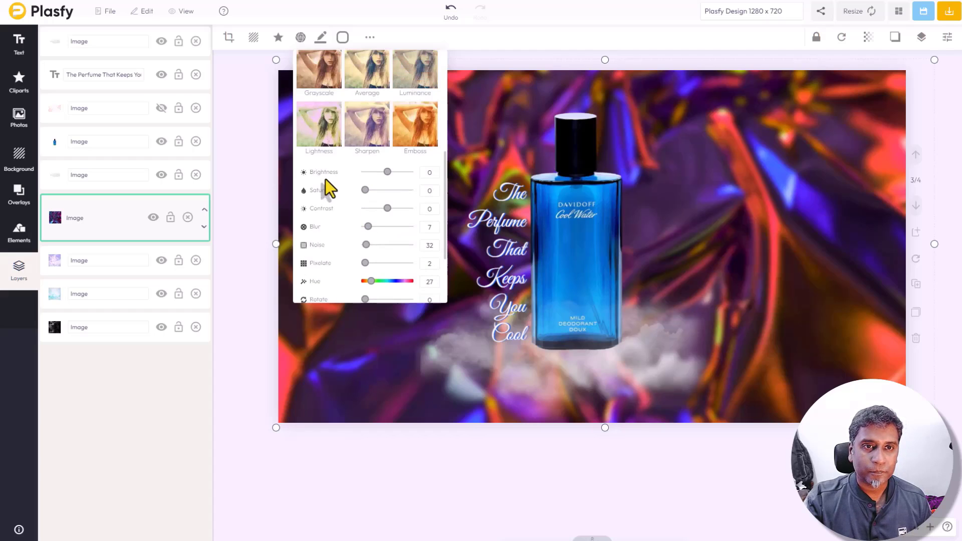
left_click_drag(366, 190, 382, 190)
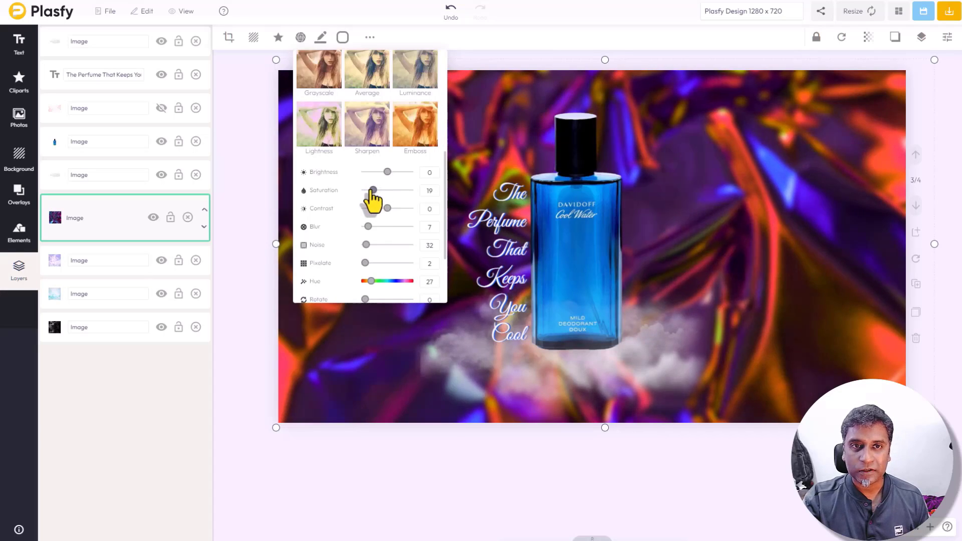
left_click_drag(382, 190, 364, 190)
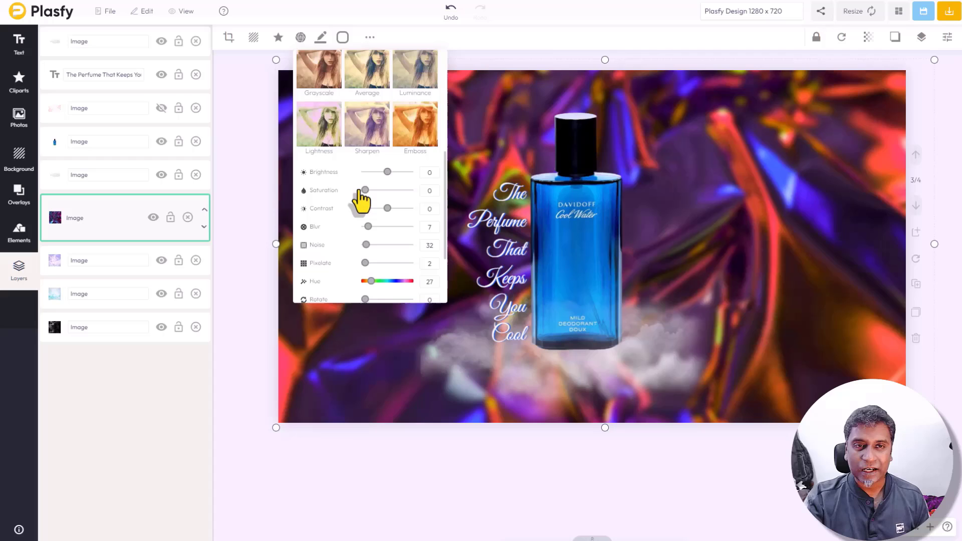
left_click(265, 211)
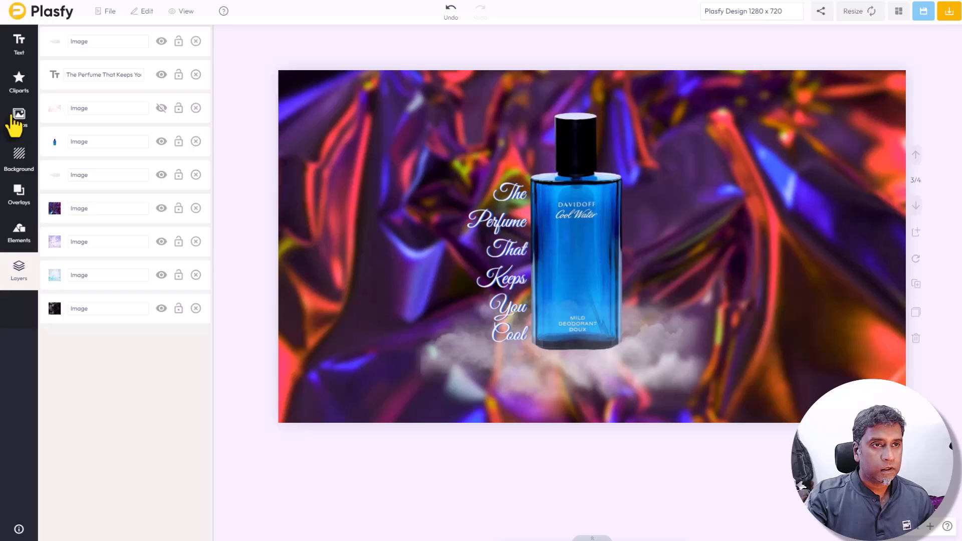
Open the Textures 2.0 cliparts and show all Aesthetic Grid Vaporwave textures
left_click(19, 80)
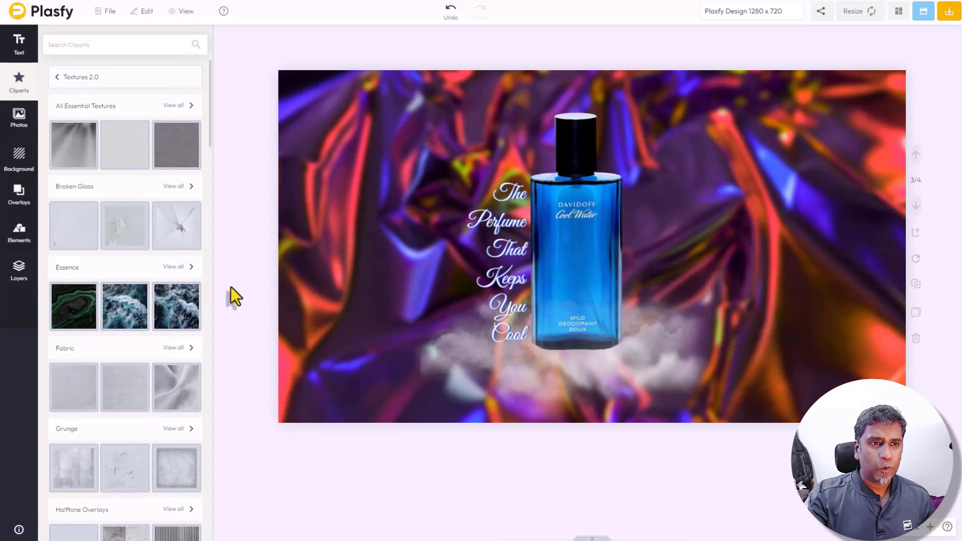
scroll(161, 226, "down", 3)
scroll(161, 225, "down", 3)
scroll(162, 226, "down", 3)
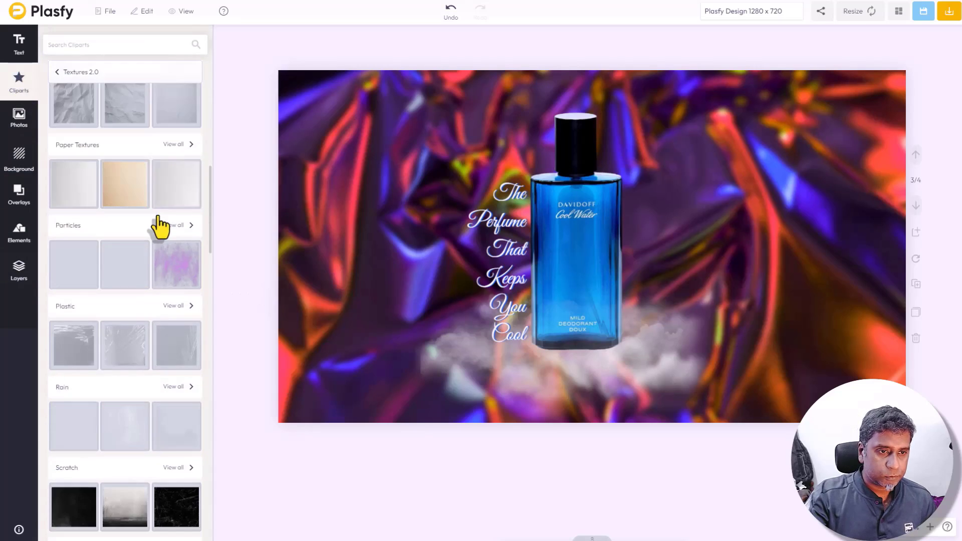
scroll(161, 226, "down", 3)
scroll(161, 226, "down", 3)
scroll(161, 226, "down", 2)
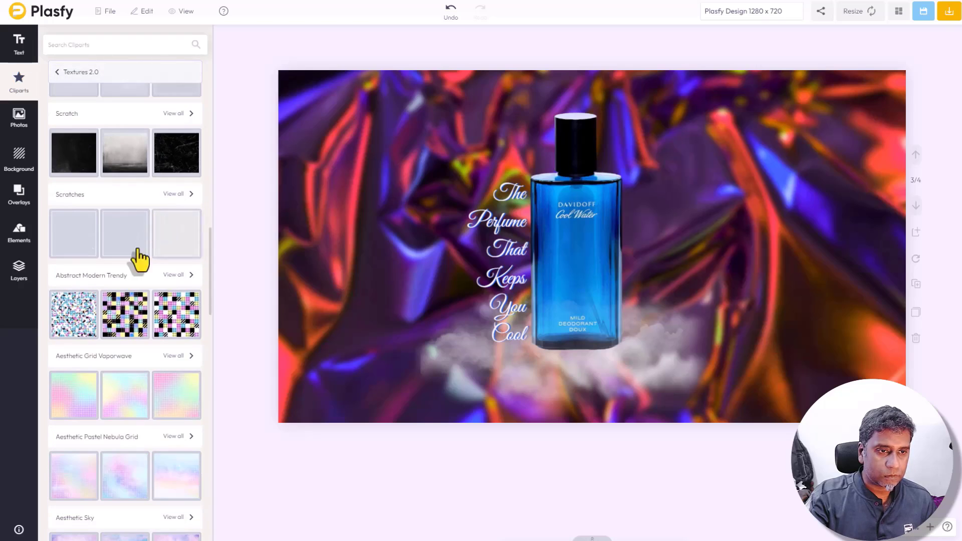
left_click(178, 355)
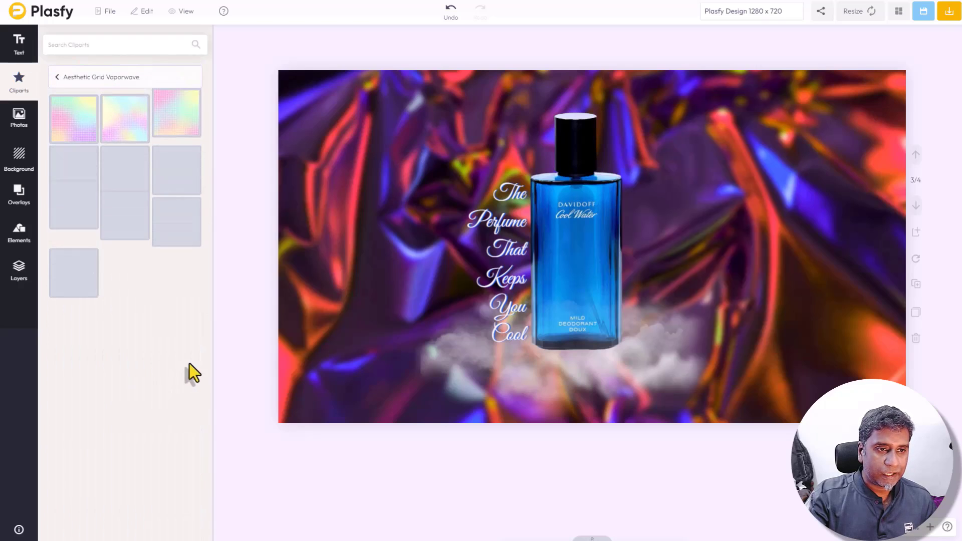
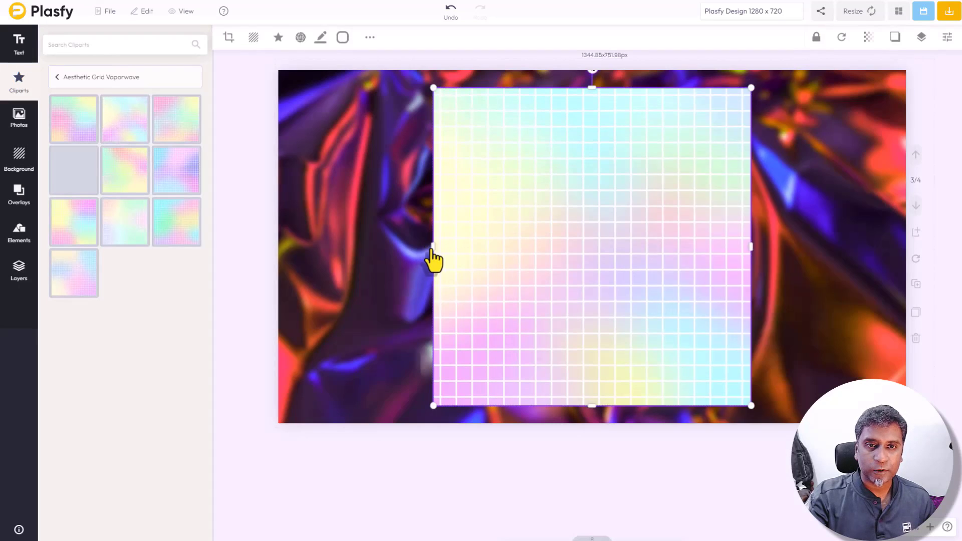
Stretch the pastel grid image out to all four canvas edges, then select it
left_click_drag(434, 247, 277, 253)
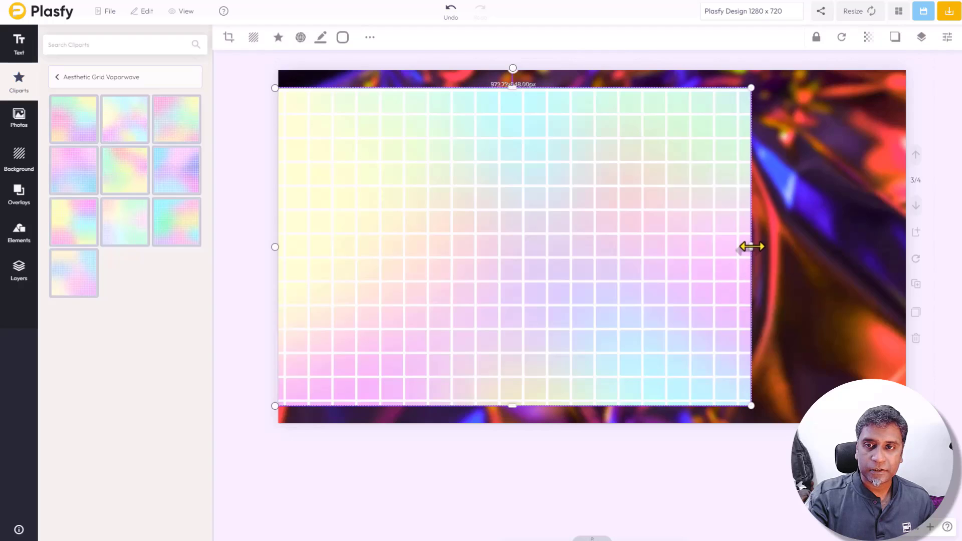
left_click_drag(752, 246, 912, 268)
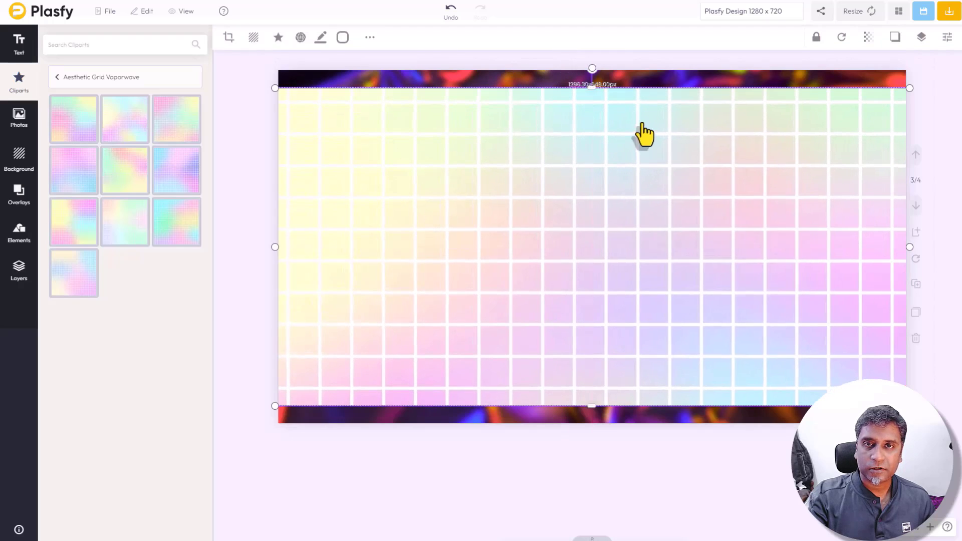
left_click_drag(592, 88, 594, 70)
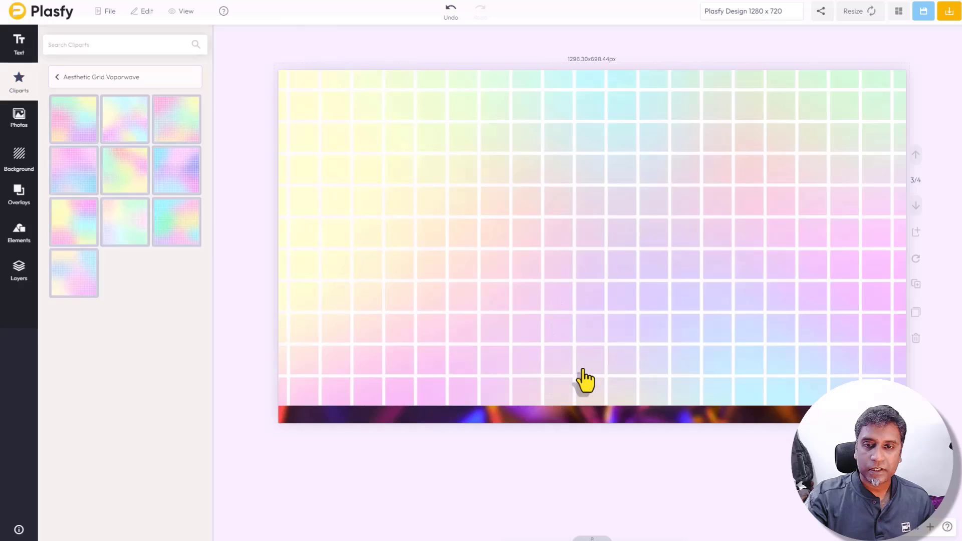
left_click_drag(592, 406, 590, 431)
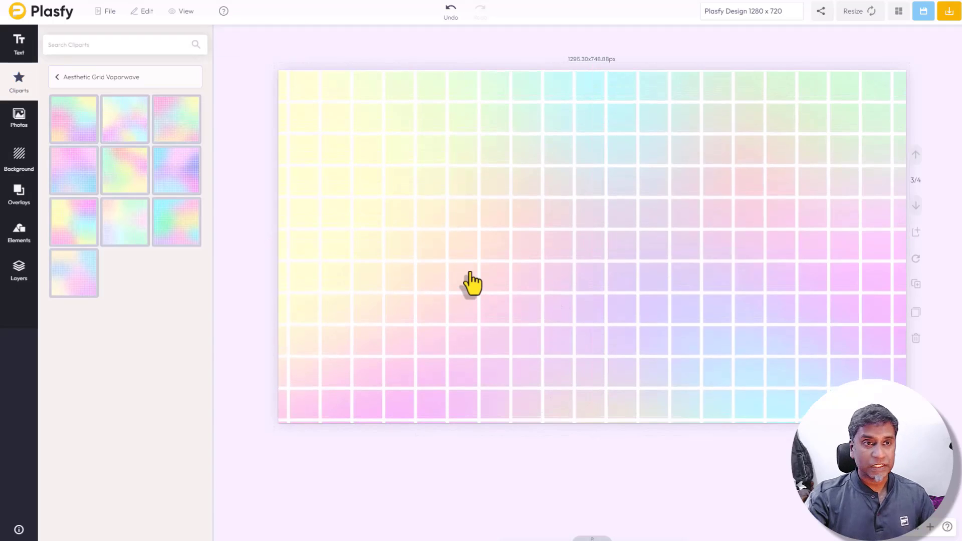
left_click(354, 110)
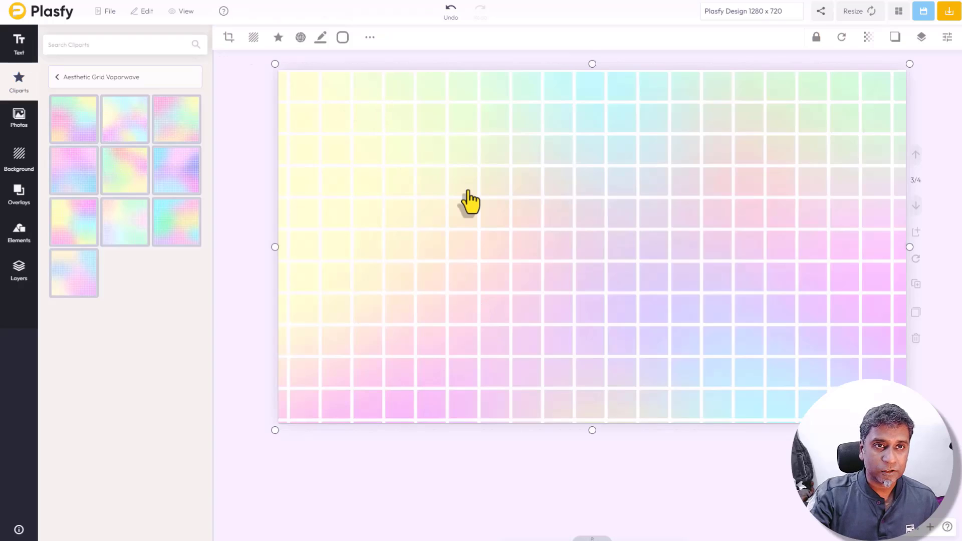
Try black-and-white, Kodachrome and sepia, then emboss the grid and darken it to brightness -71
left_click(301, 37)
scroll(324, 151, "down", 3)
scroll(328, 191, "up", 2)
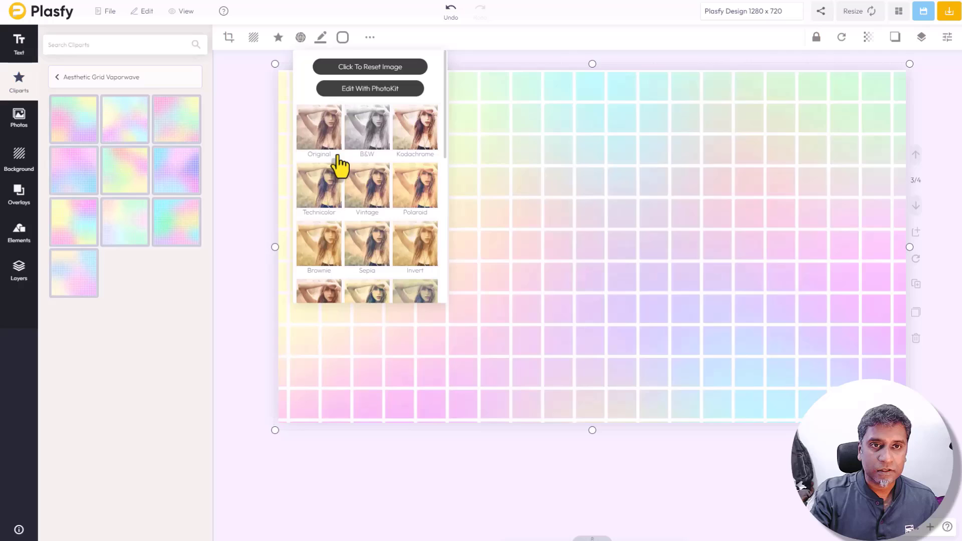
left_click(368, 135)
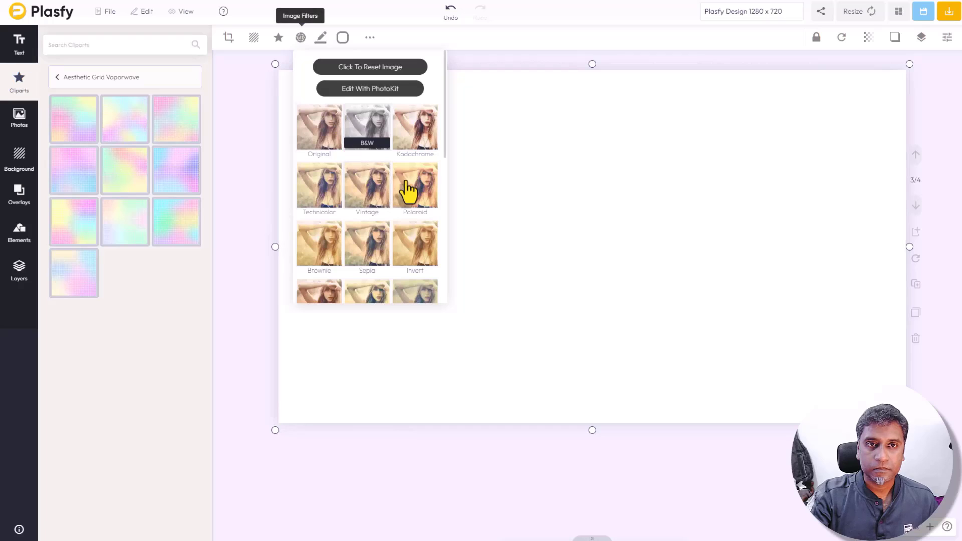
left_click(420, 132)
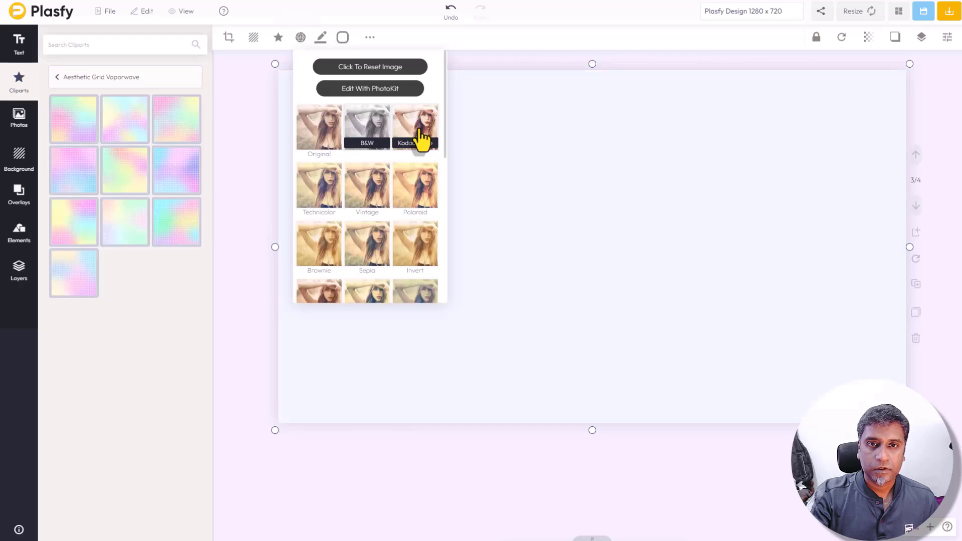
left_click(319, 135)
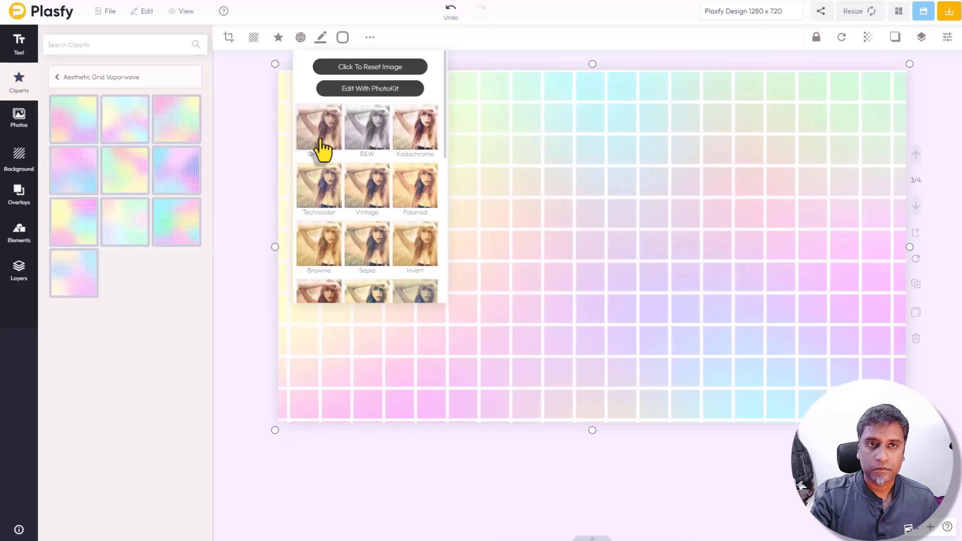
left_click(368, 256)
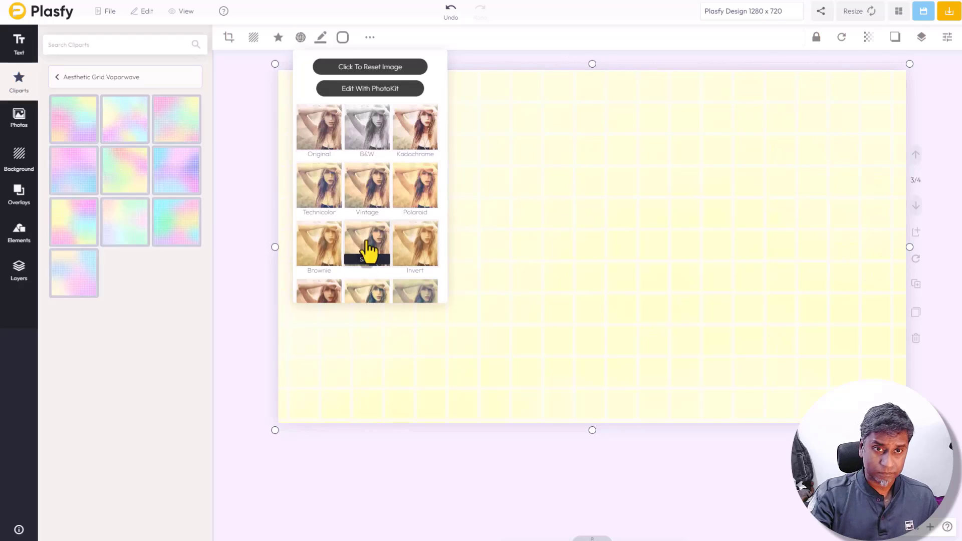
scroll(369, 248, "down", 3)
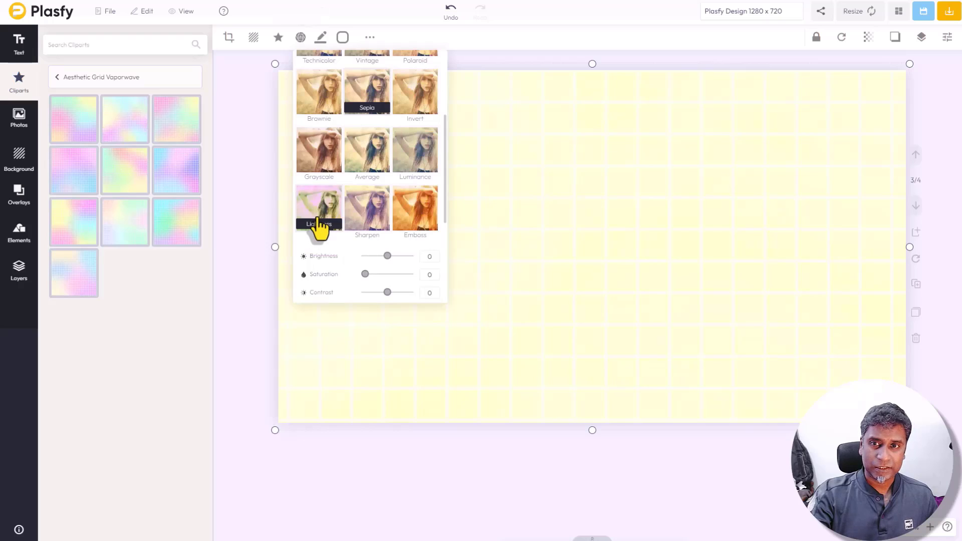
left_click(414, 211)
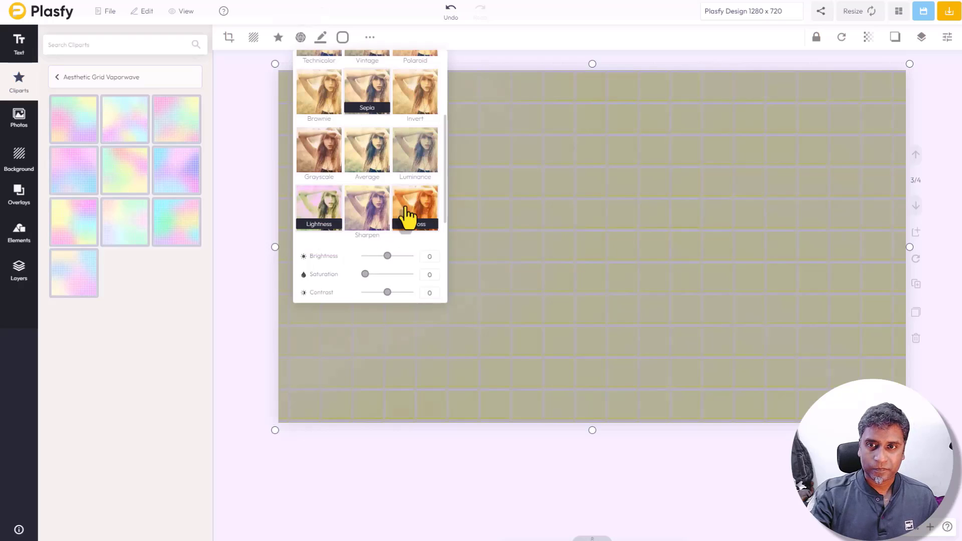
left_click_drag(387, 256, 385, 256)
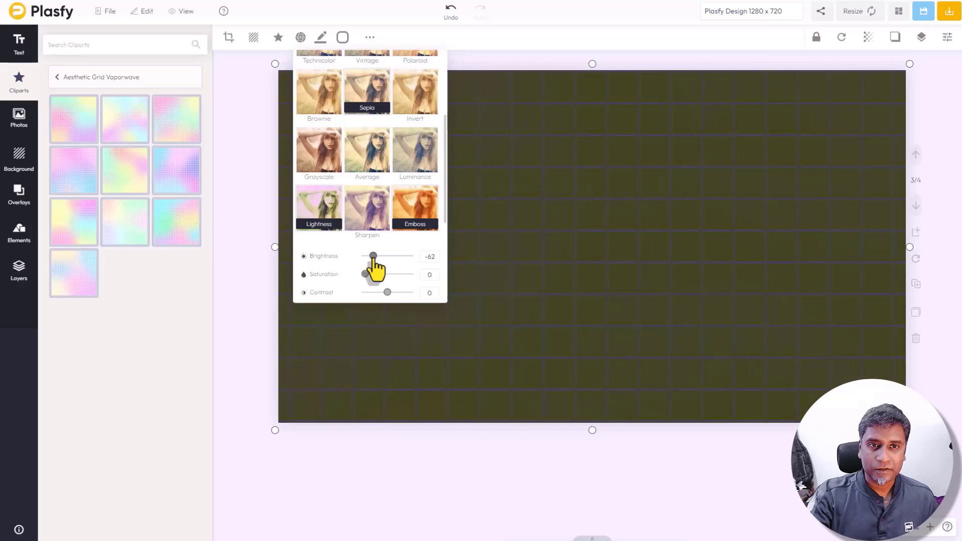
left_click_drag(373, 257, 373, 257)
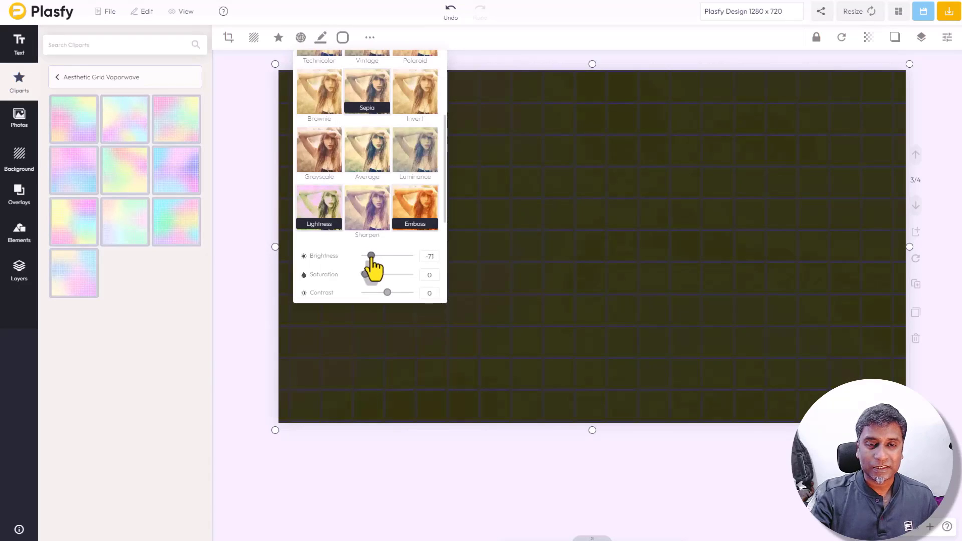
scroll(373, 265, "down", 3)
left_click_drag(365, 217, 389, 217)
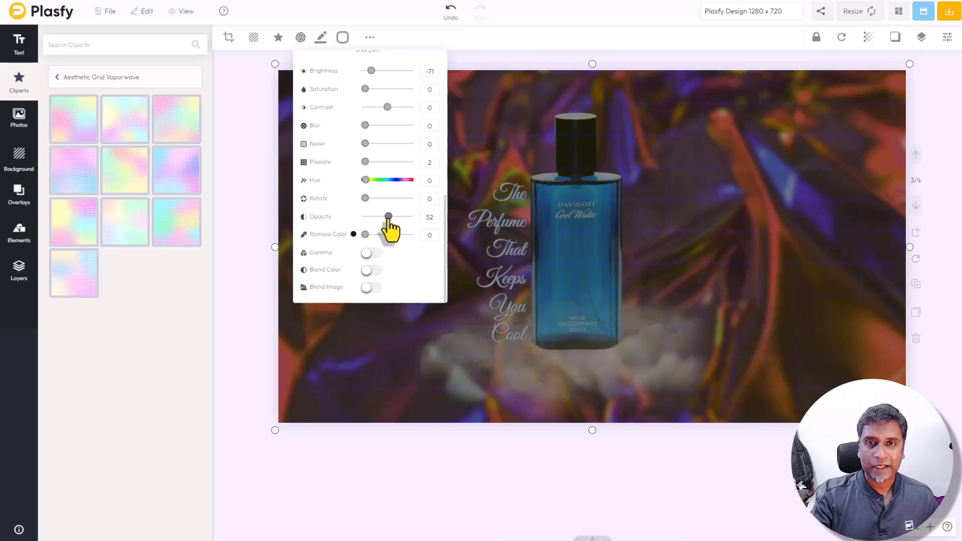
In the layers list, move the grid overlay down the stack below the perfume bottle
left_click(20, 270)
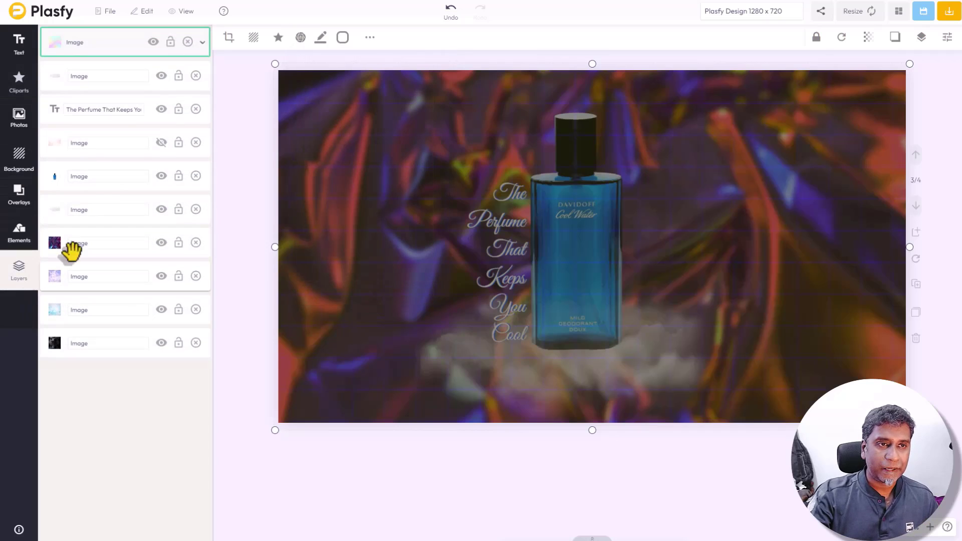
left_click(203, 47)
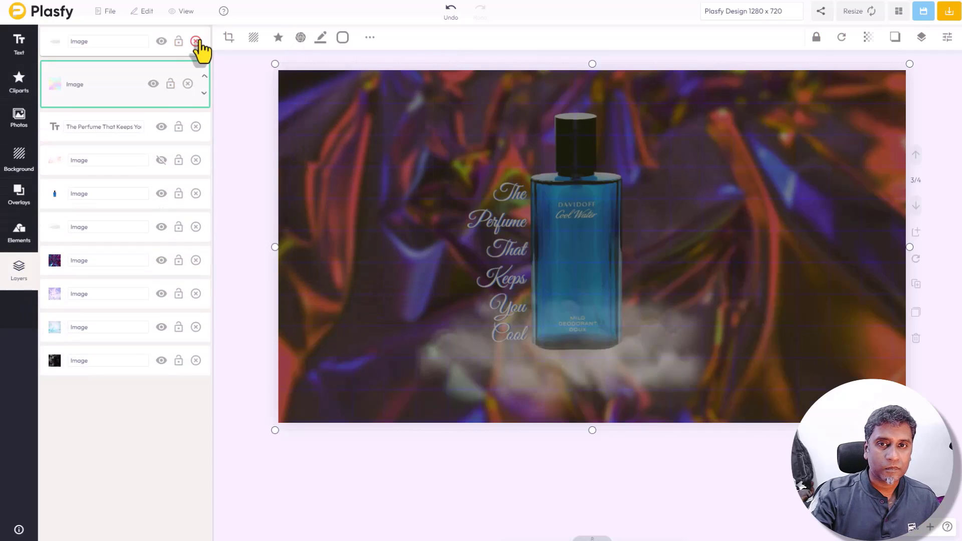
left_click(202, 100)
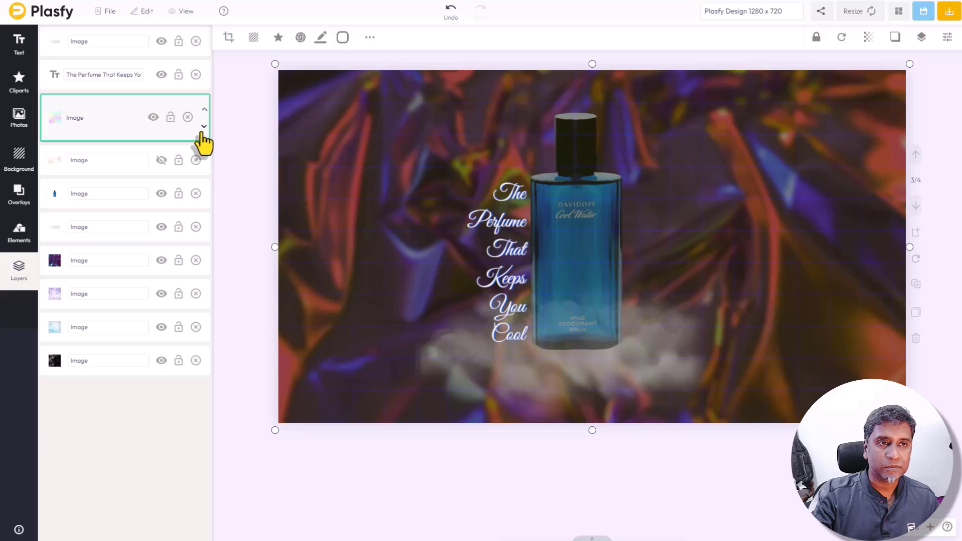
left_click(205, 134)
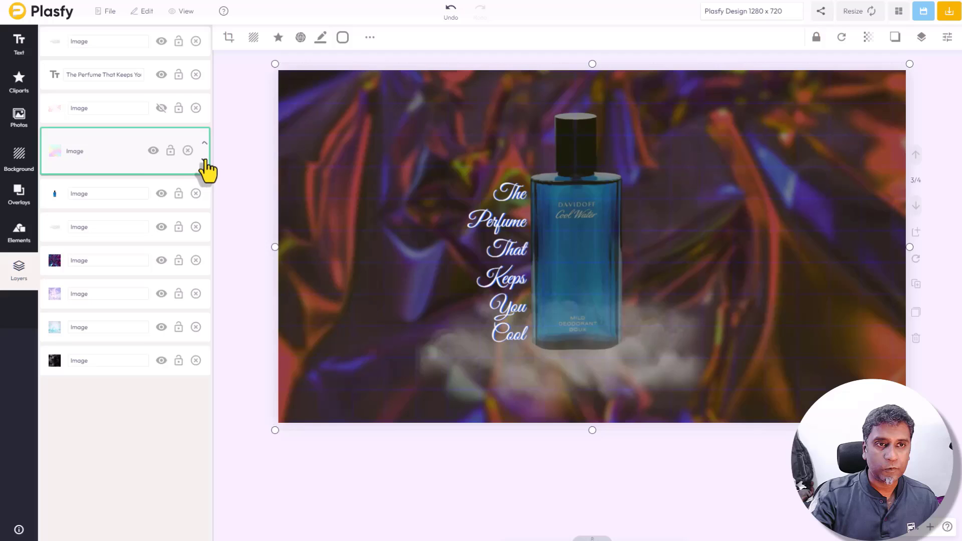
left_click(205, 159)
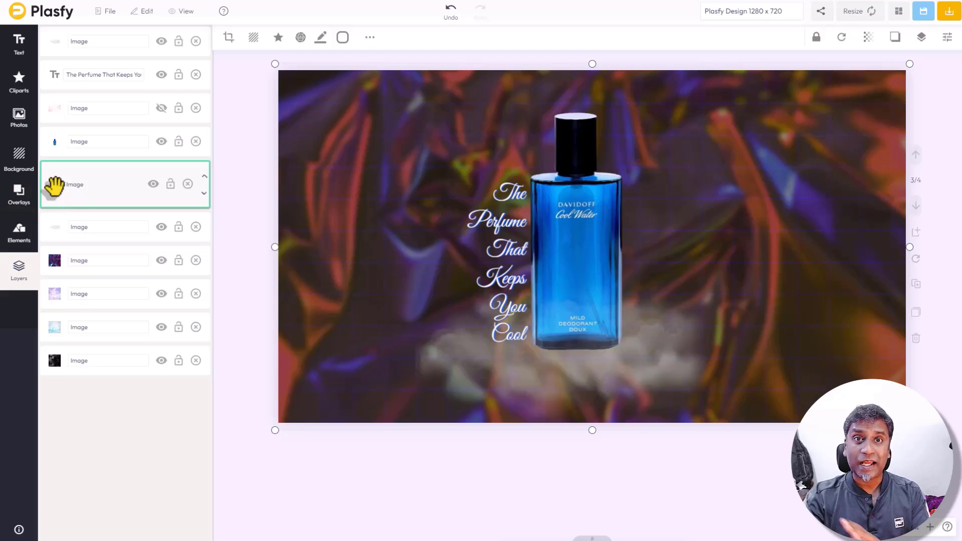
Set the grid overlay's hue to 57 and rotate it about 23.9 degrees
left_click(301, 38)
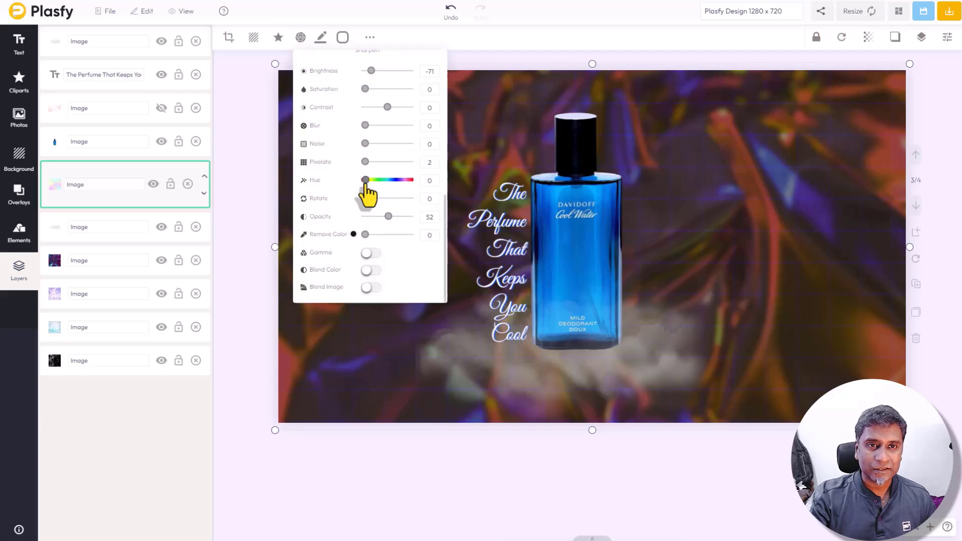
left_click_drag(365, 180, 392, 181)
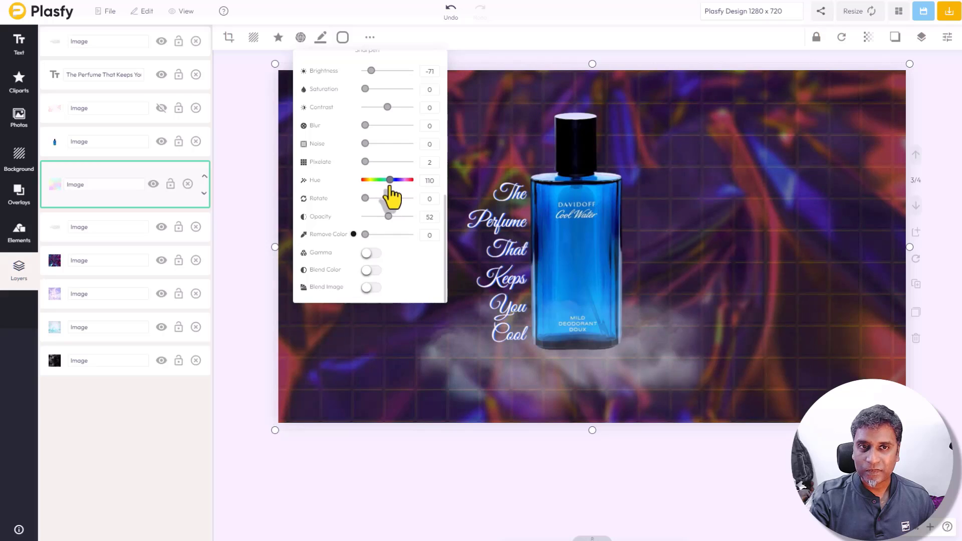
left_click_drag(392, 181, 406, 181)
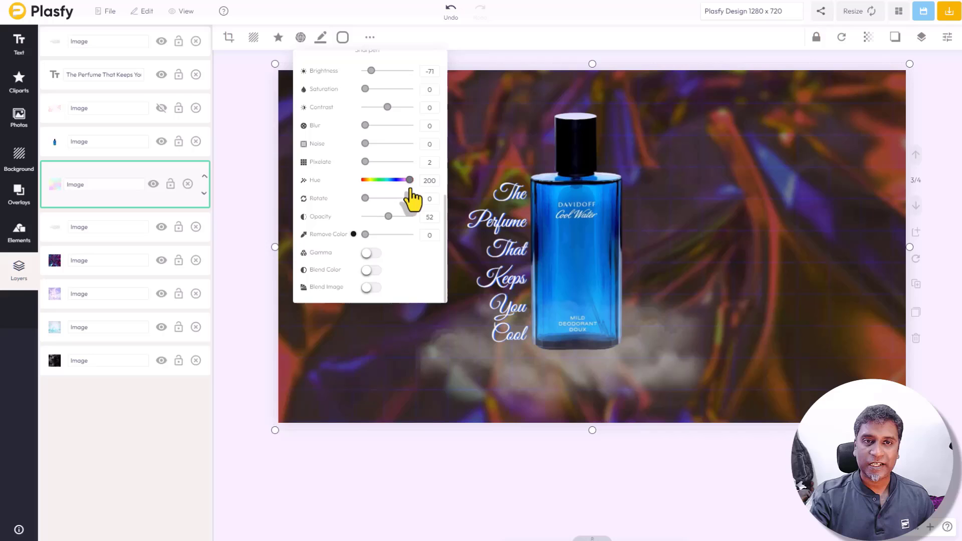
left_click_drag(406, 180, 379, 180)
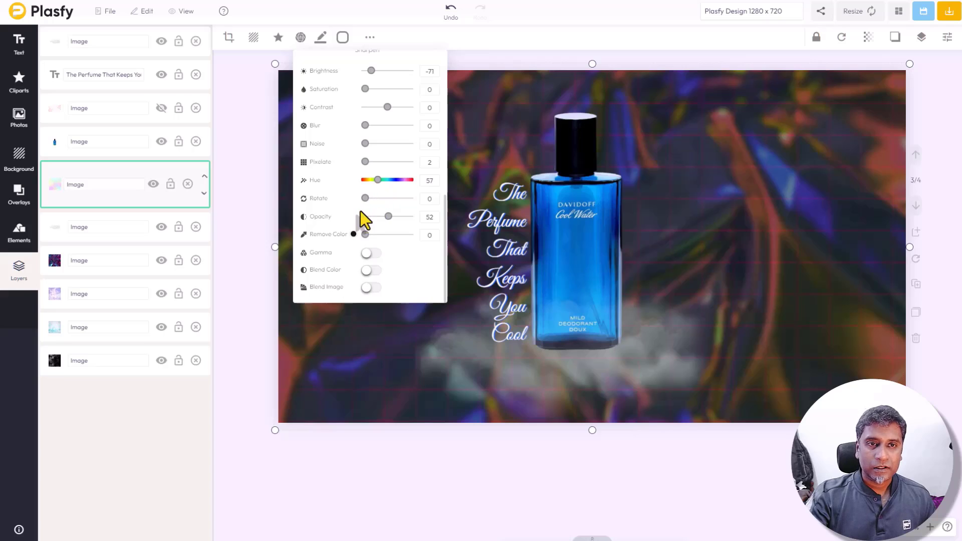
left_click_drag(365, 199, 370, 199)
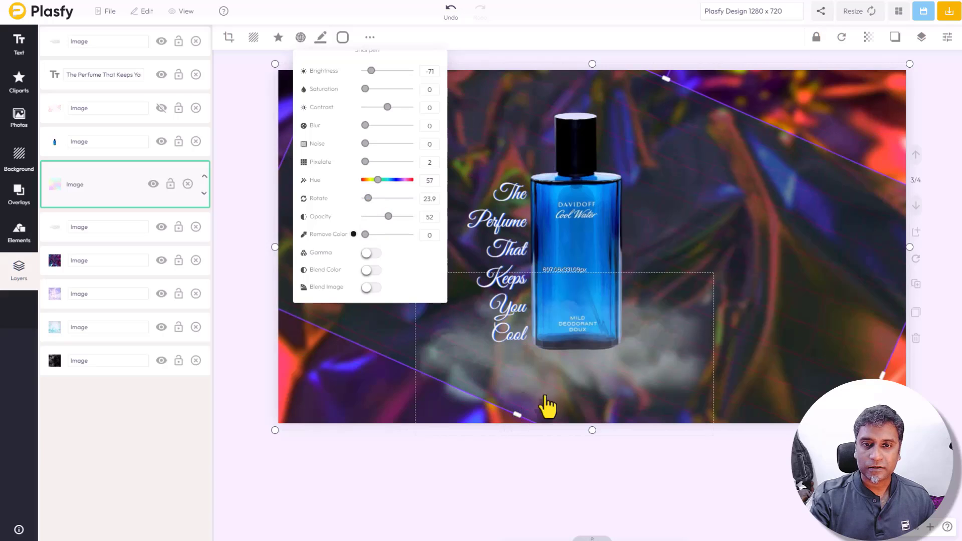
Dismiss the image filter adjustments and leave nothing selected on the canvas
left_click(690, 173)
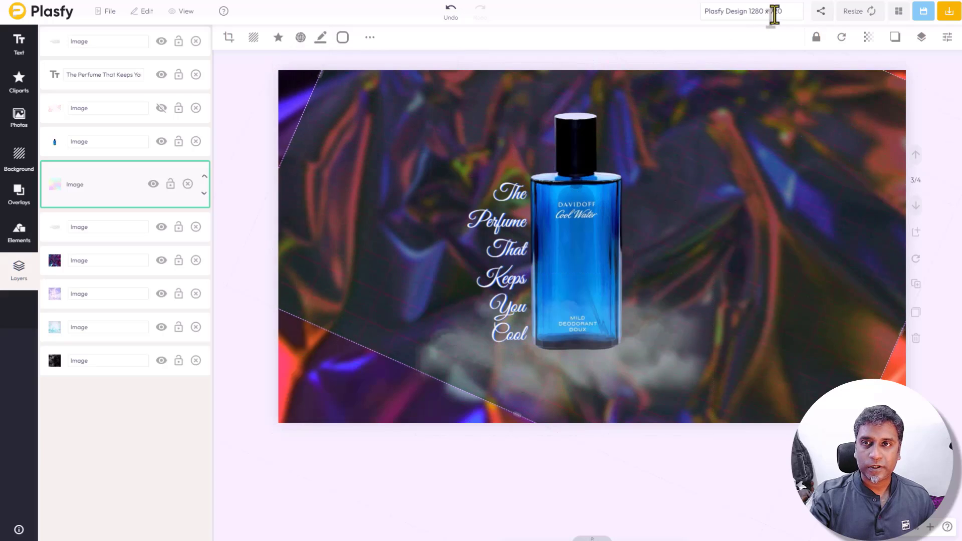
left_click(518, 418)
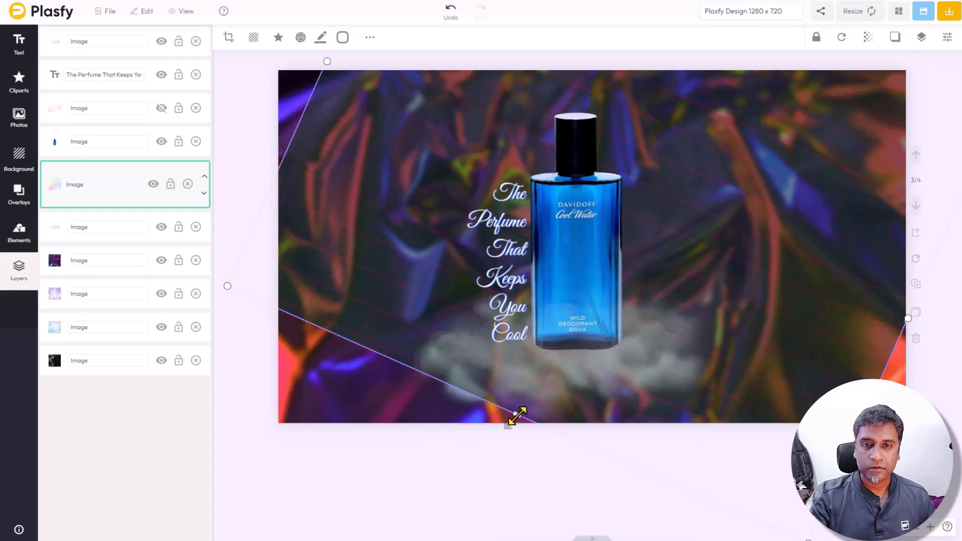
left_click(468, 485)
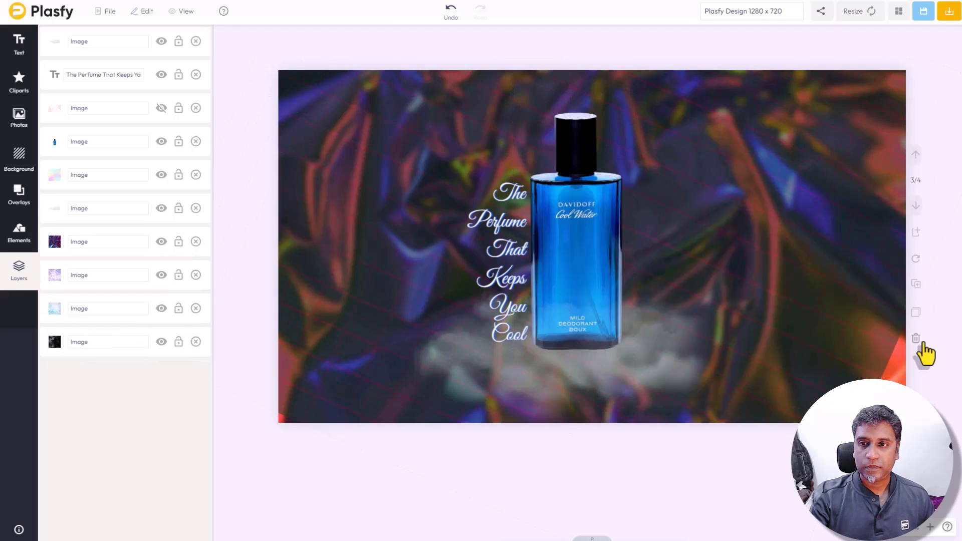
left_click(953, 490)
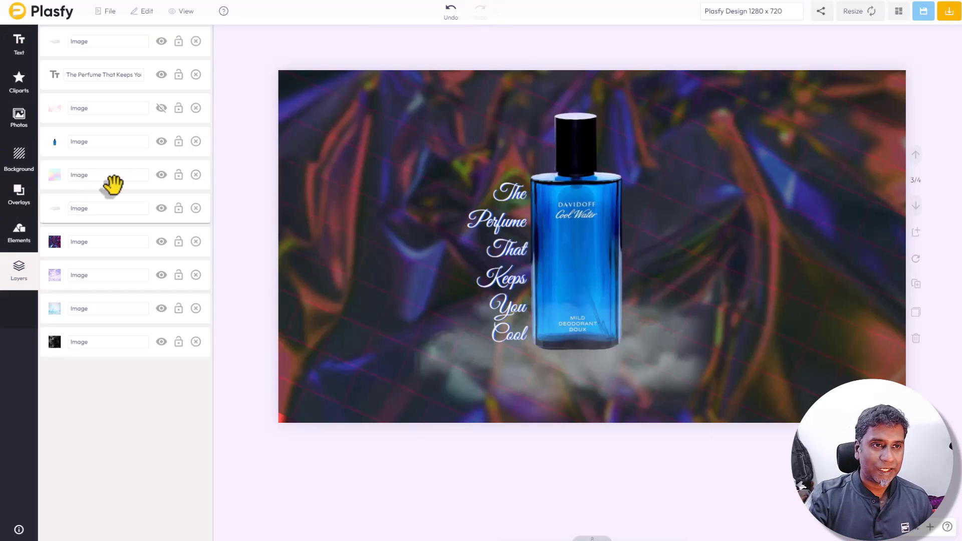
Hide and reshow the grid overlay to compare, then browse cliparts to the Textures 2.0 list
left_click(161, 176)
left_click(161, 175)
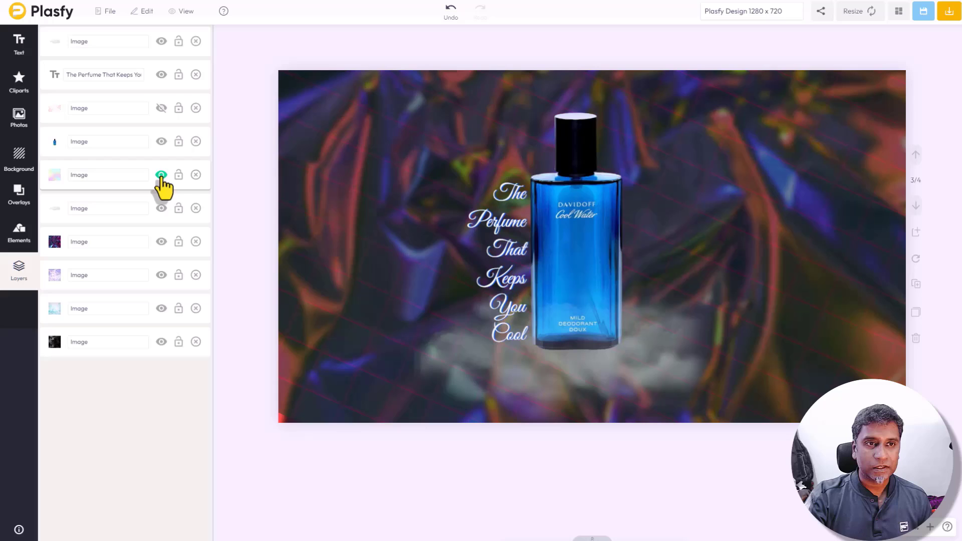
left_click(53, 177)
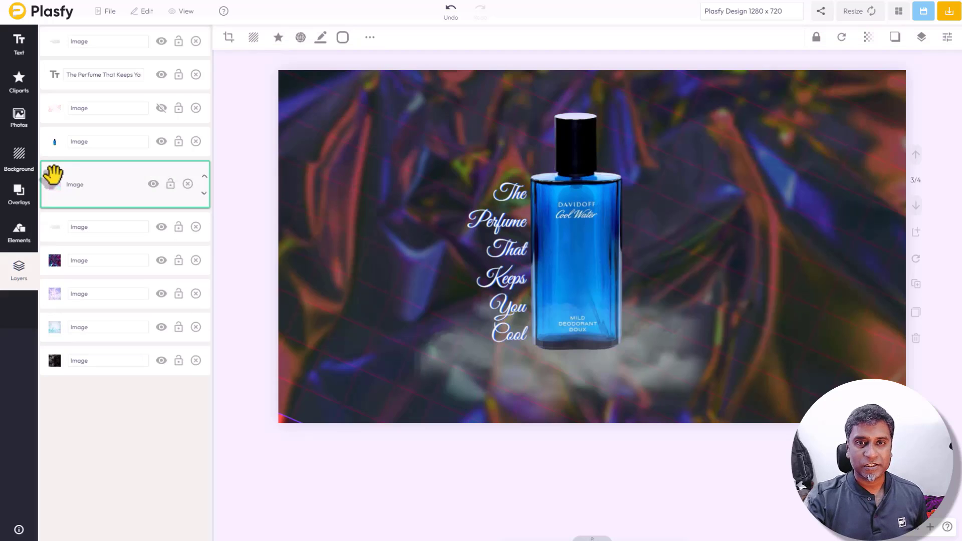
left_click(19, 78)
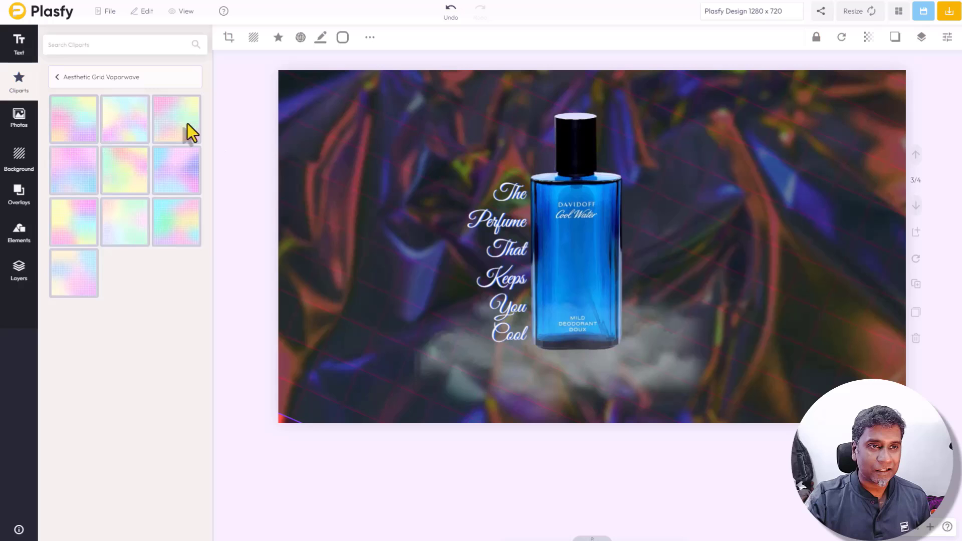
left_click(58, 77)
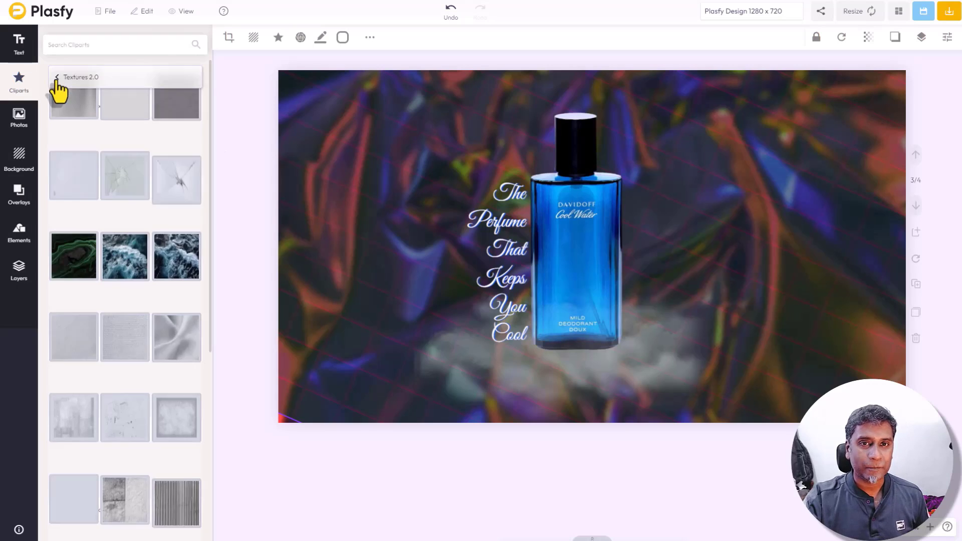